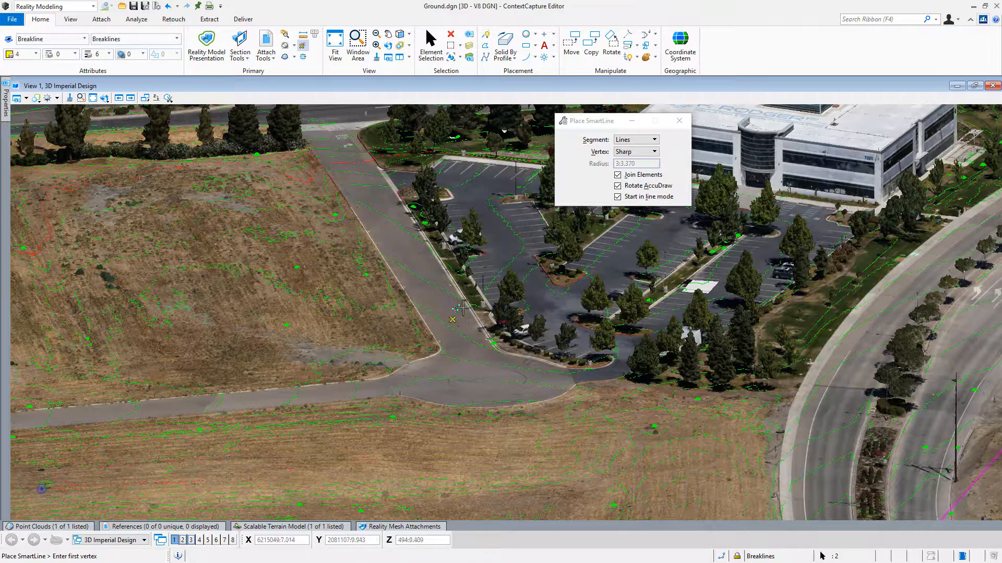
Display the triangles of the Topcon_Building.stm scalable terrain model over the curb between the road and the parking lot.
scroll(456, 312, "up", 2)
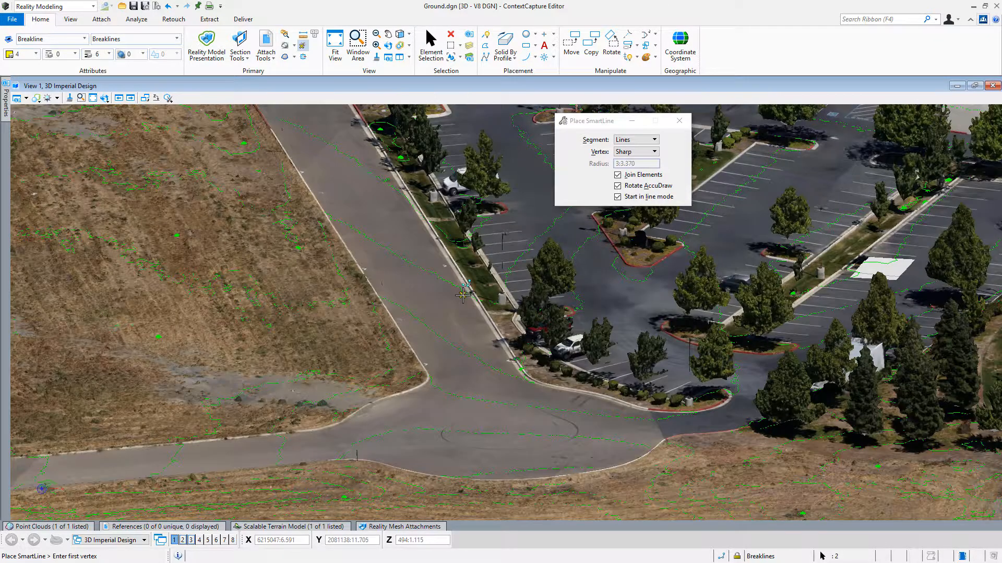
scroll(463, 294, "up", 3)
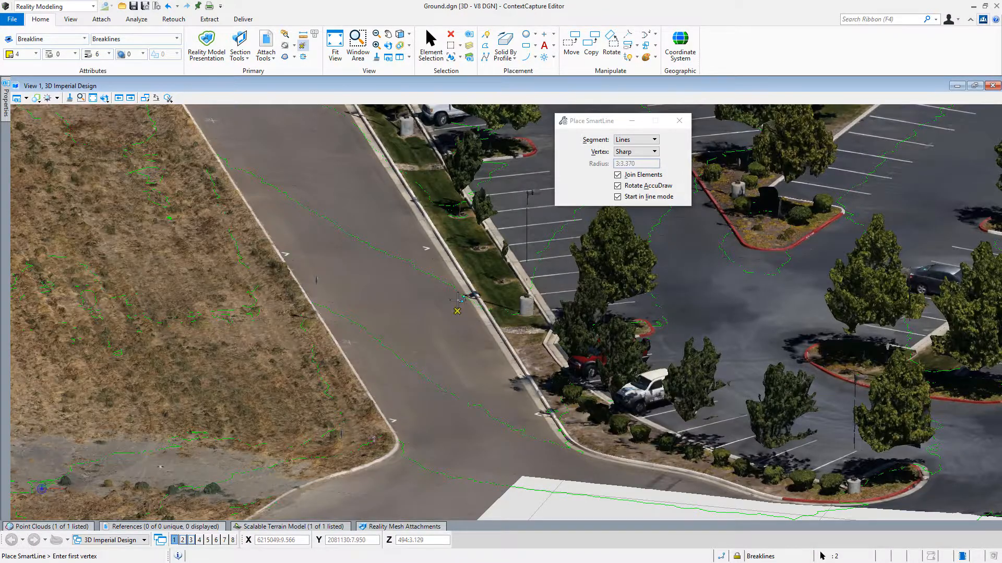
middle_click_drag(457, 300, 455, 336)
scroll(462, 308, "up", 4)
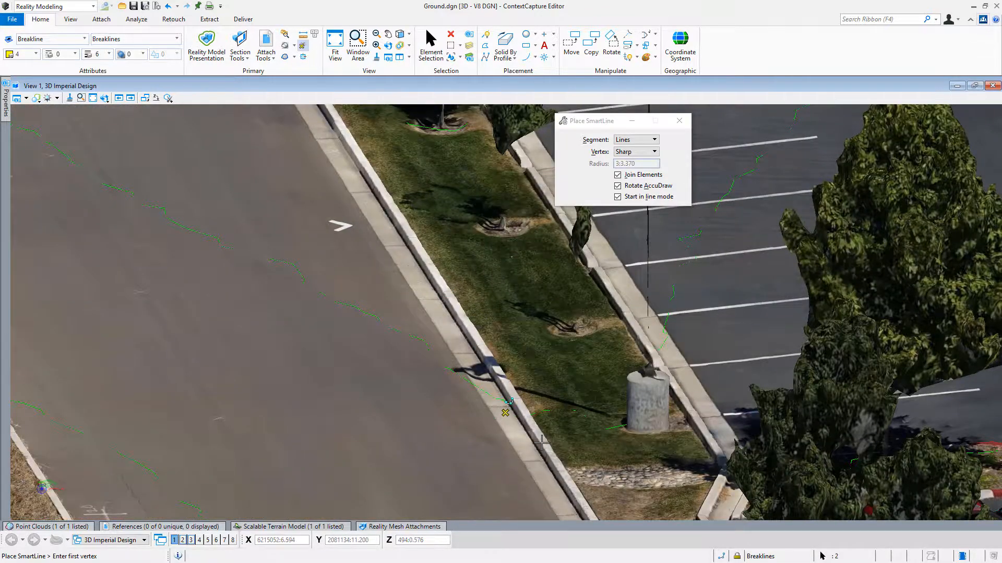
scroll(504, 418, "up", 2)
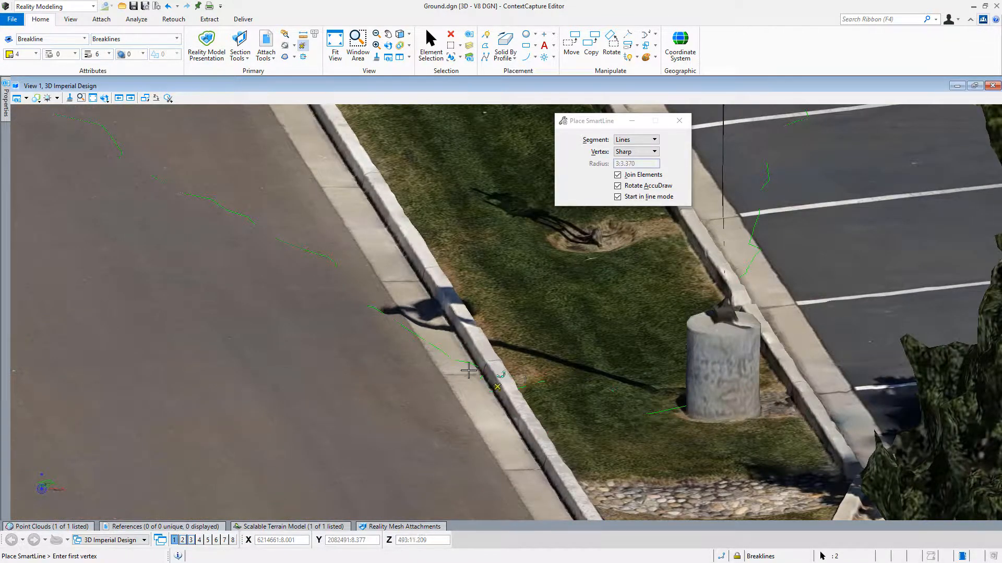
scroll(468, 371, "down", 3)
middle_click_drag(402, 286, 462, 420)
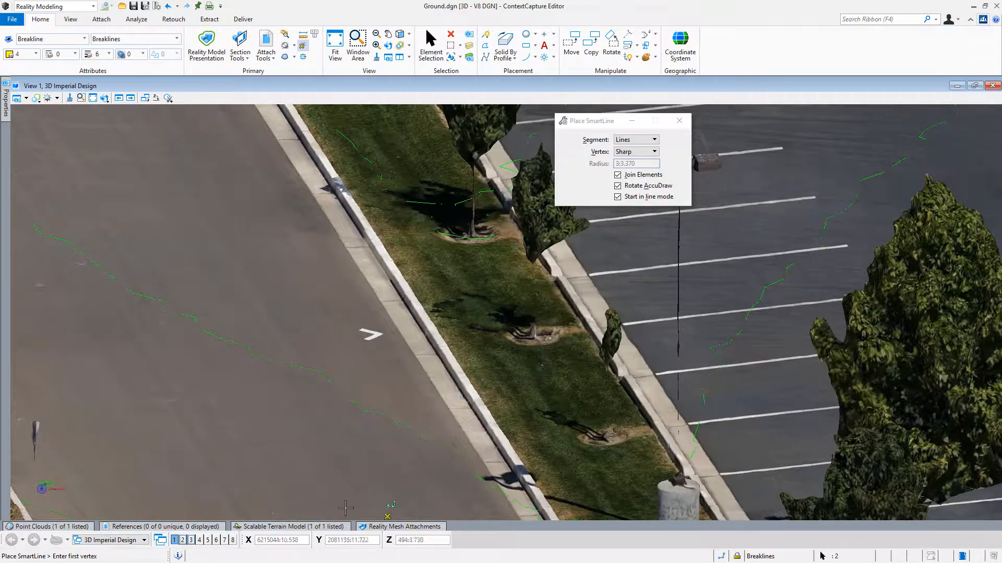
left_click(290, 527)
left_click(357, 398)
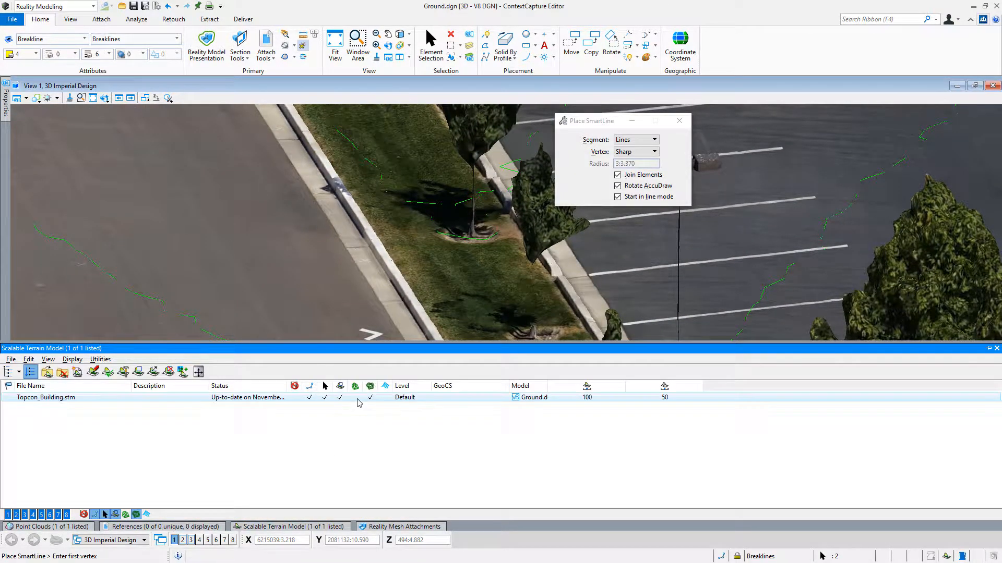
scroll(409, 315, "up", 2)
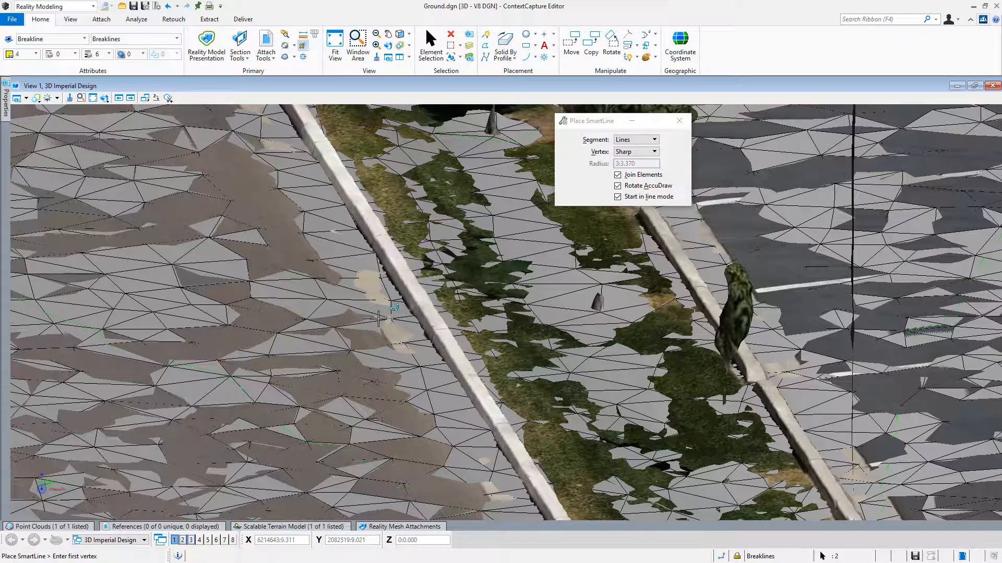
Hide the Topcon_Building.3sm reality mesh to examine the terrain triangles alone, and display the mesh again.
left_click(378, 527)
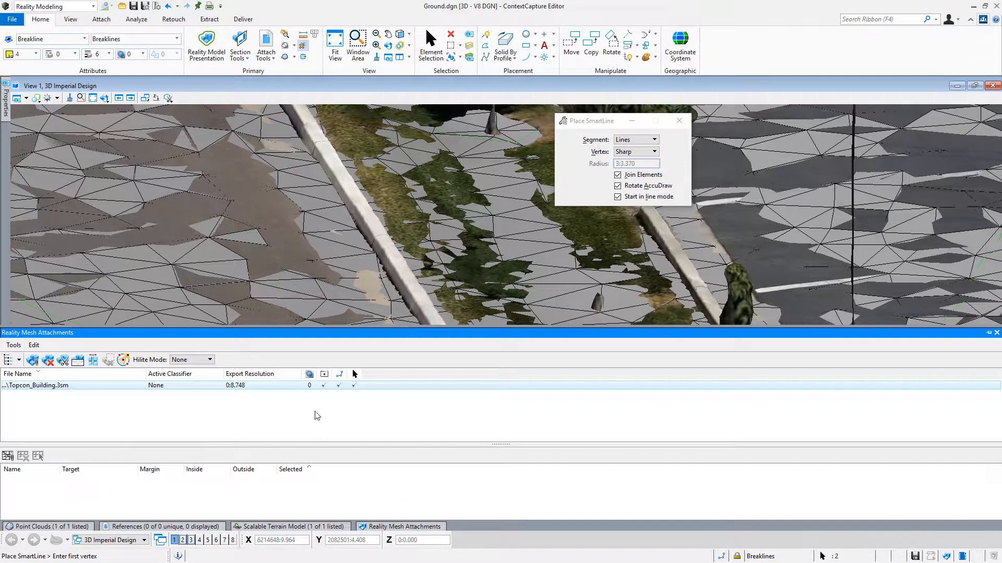
left_click(325, 386)
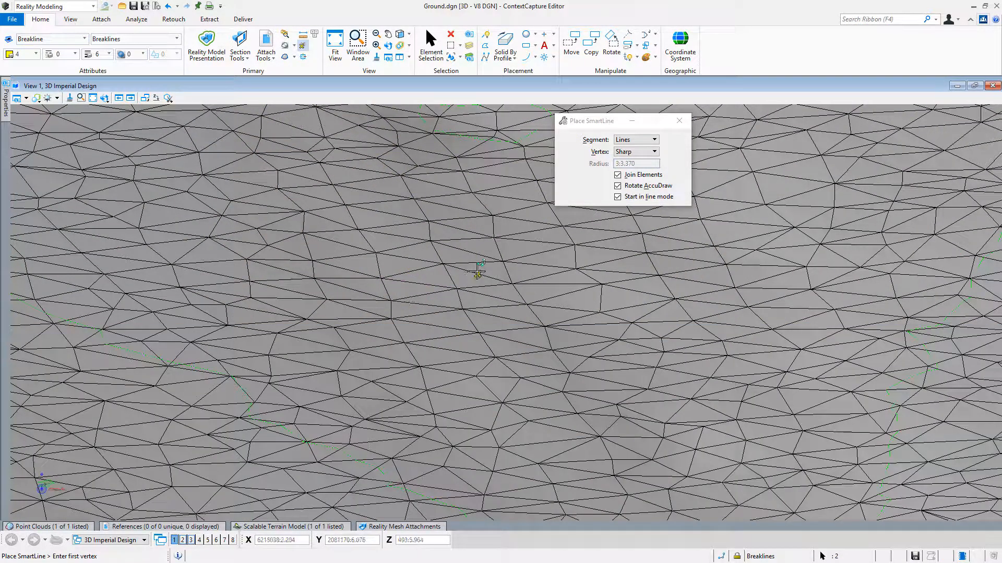
mouse_move(437, 532)
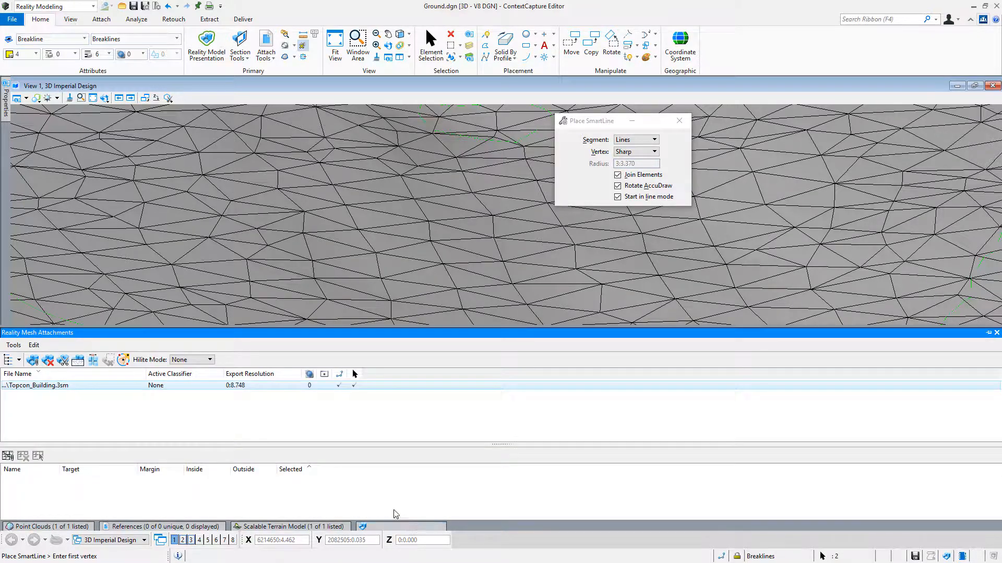
left_click(324, 386)
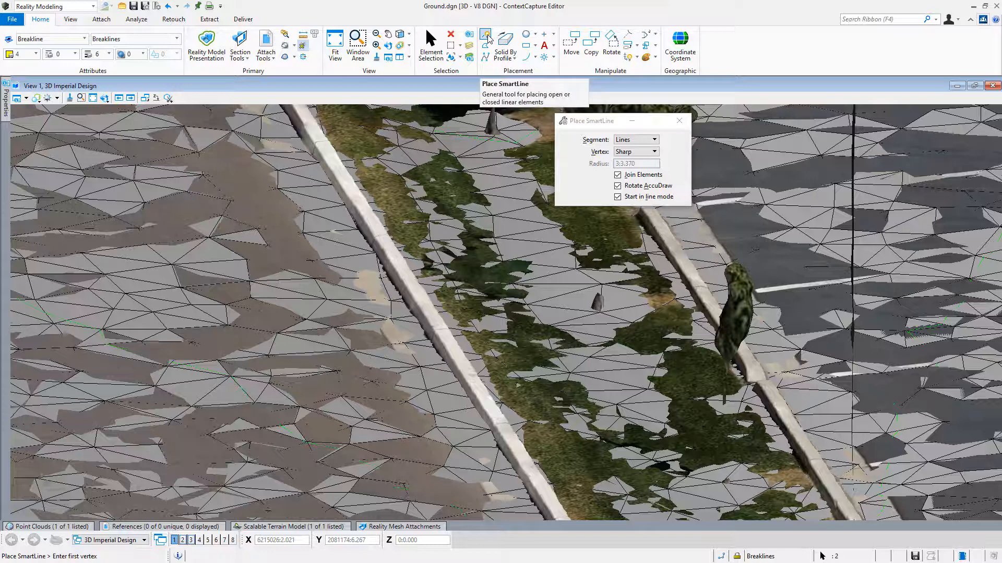
Draw a multi-vertex SmartLine breakline along the road-side bottom edge of the curb, using straight segments and sharp vertices.
scroll(326, 207, "up", 2)
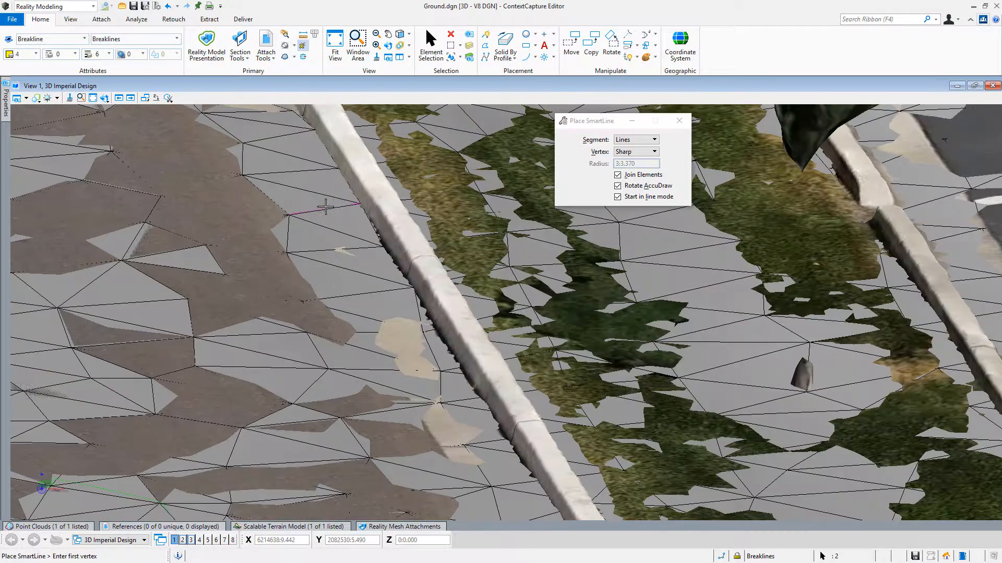
scroll(353, 207, "up", 2)
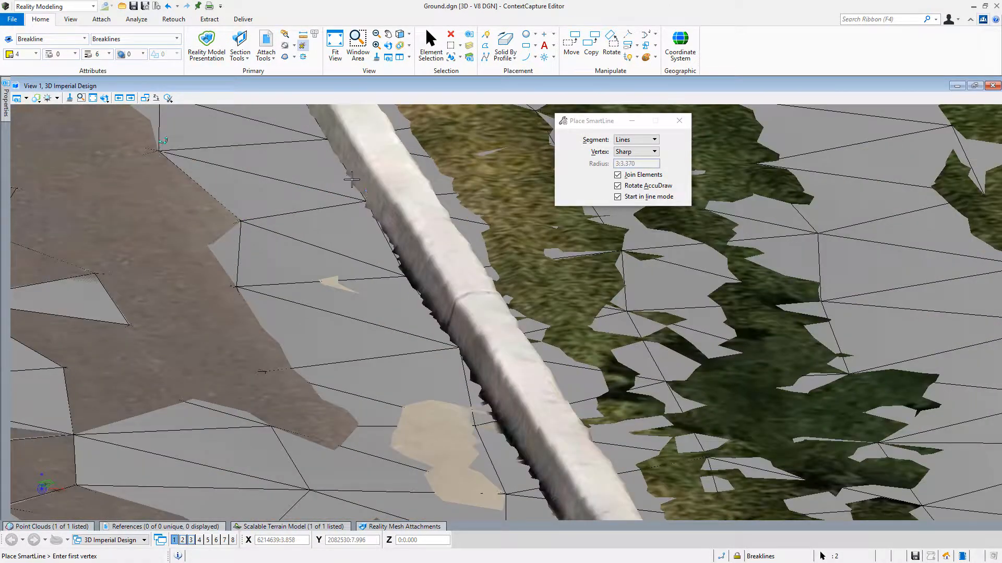
left_click(327, 139)
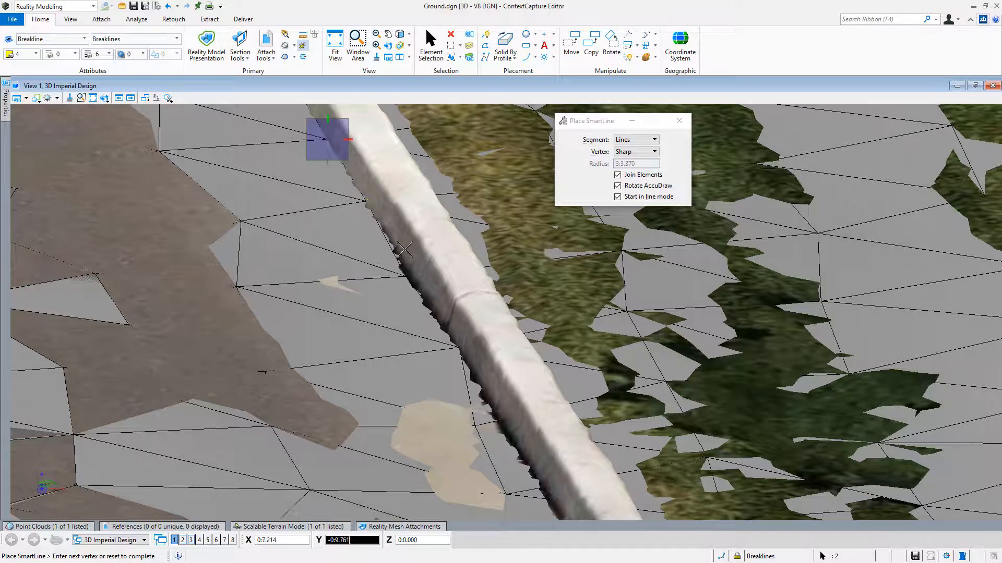
left_click(405, 277)
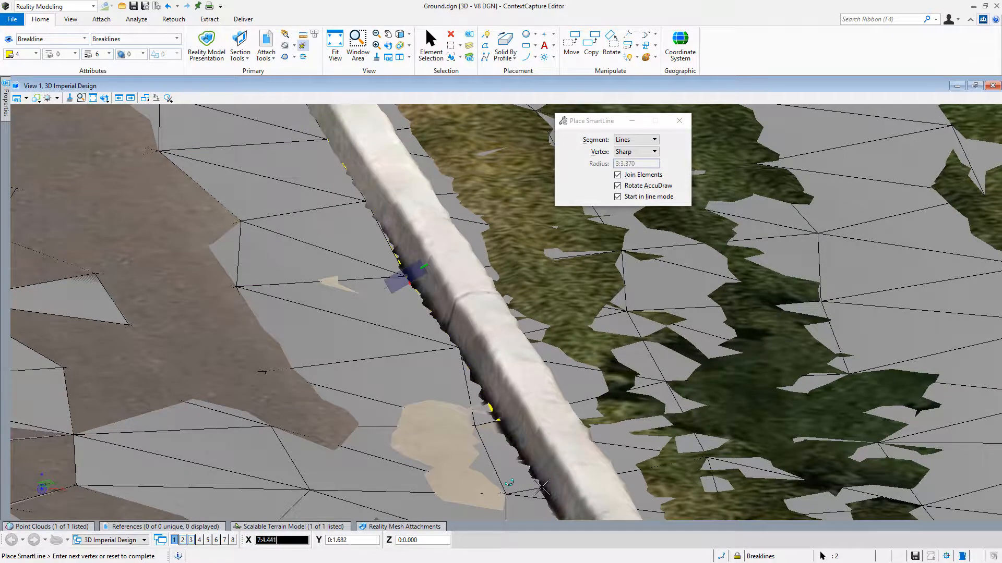
scroll(532, 470, "up", 4)
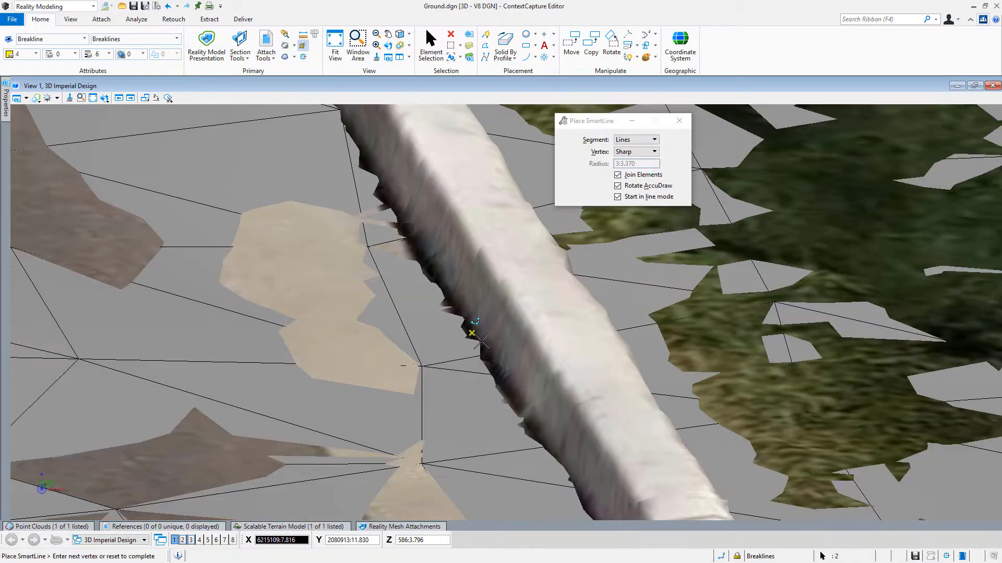
left_click(481, 342)
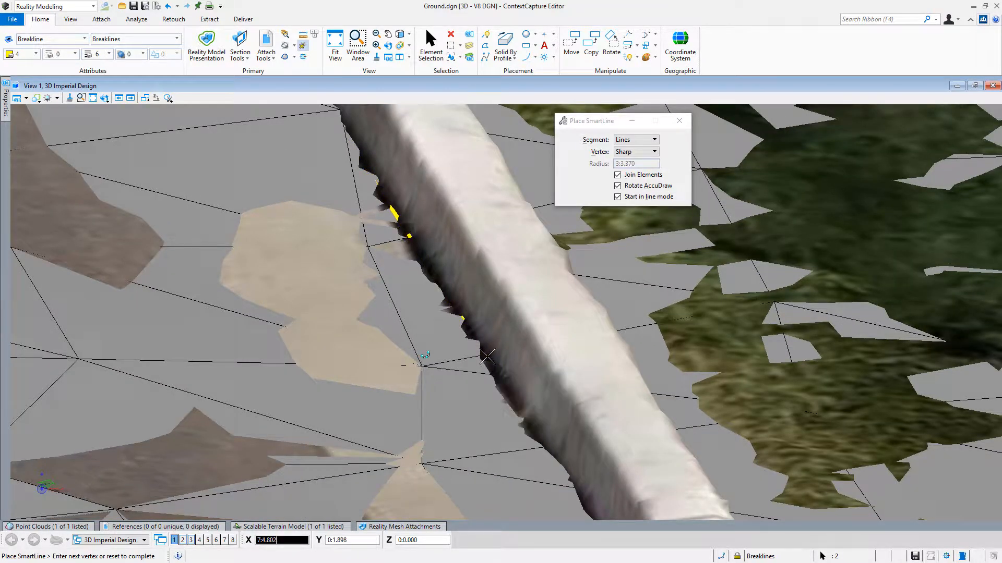
left_click(518, 398)
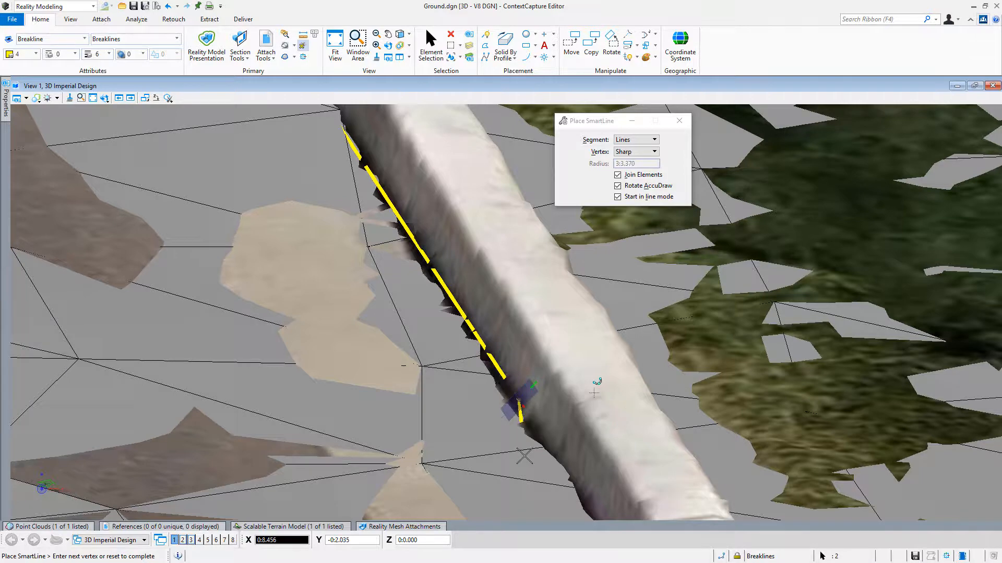
scroll(530, 467, "down", 2)
middle_click_drag(530, 467, 393, 182)
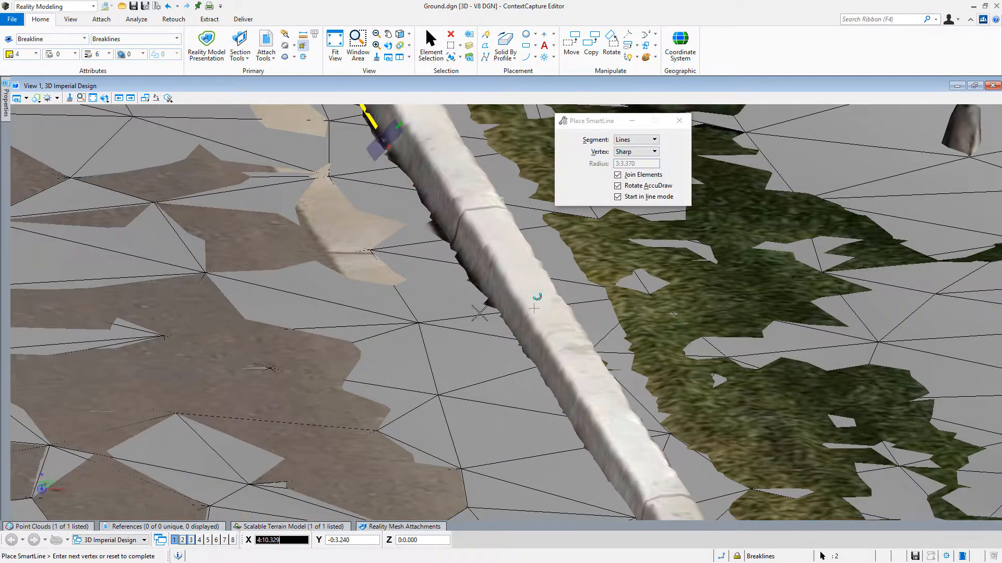
left_click(514, 341)
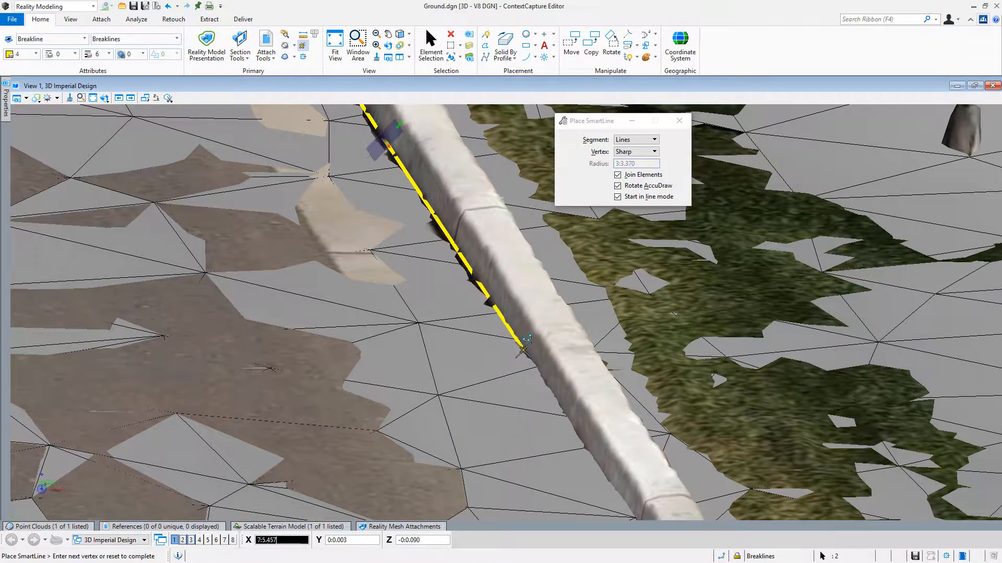
left_click(520, 348)
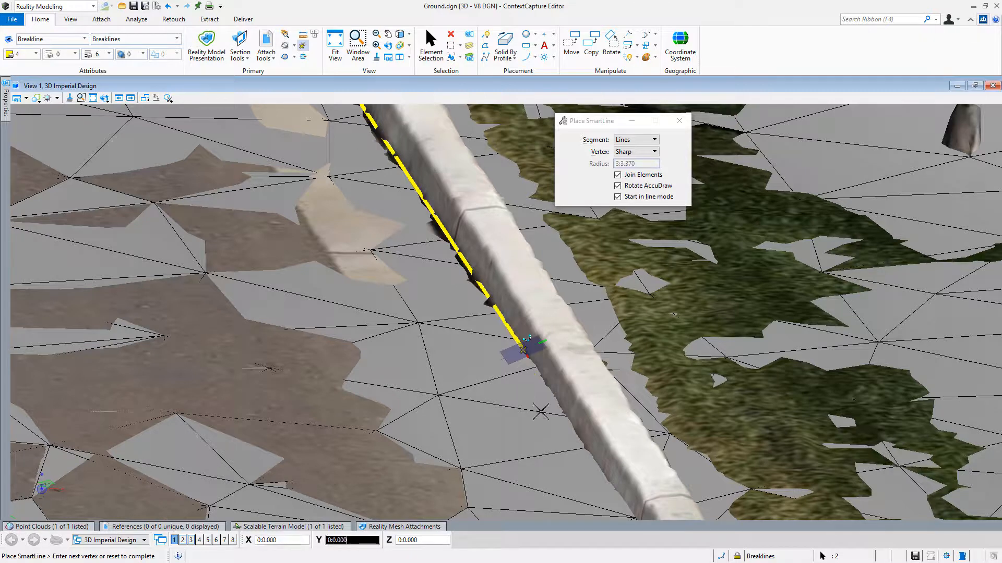
left_click(622, 484)
right_click(630, 476)
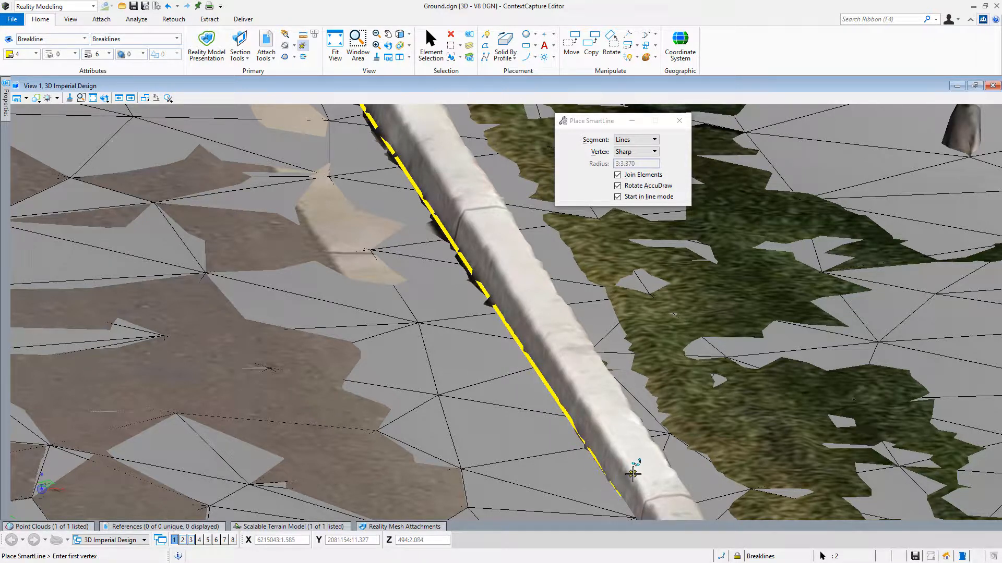
Draw a second SmartLine breakline back along the road-side top edge of the same curb, parallel to the bottom-edge line.
left_click(633, 474)
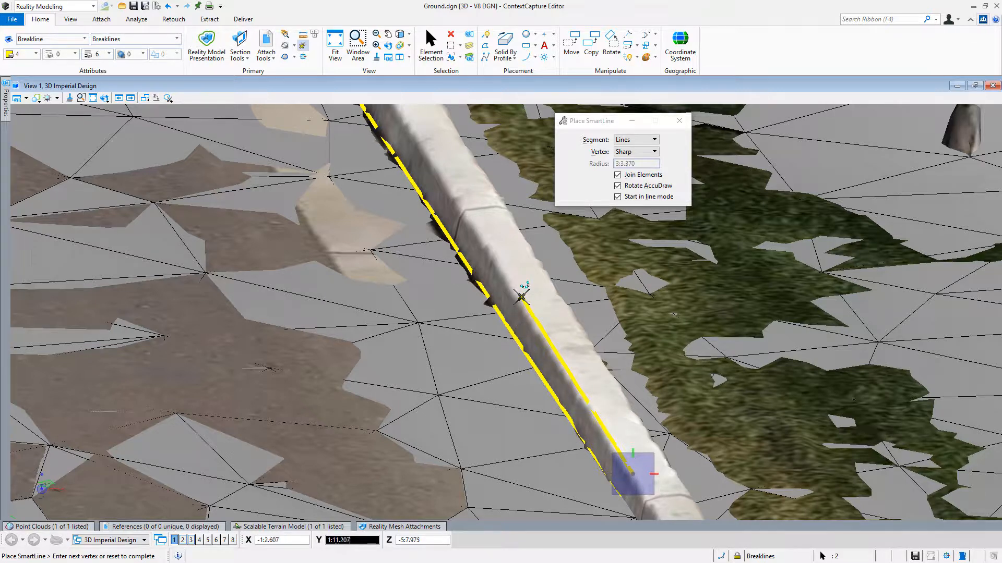
left_click(520, 295)
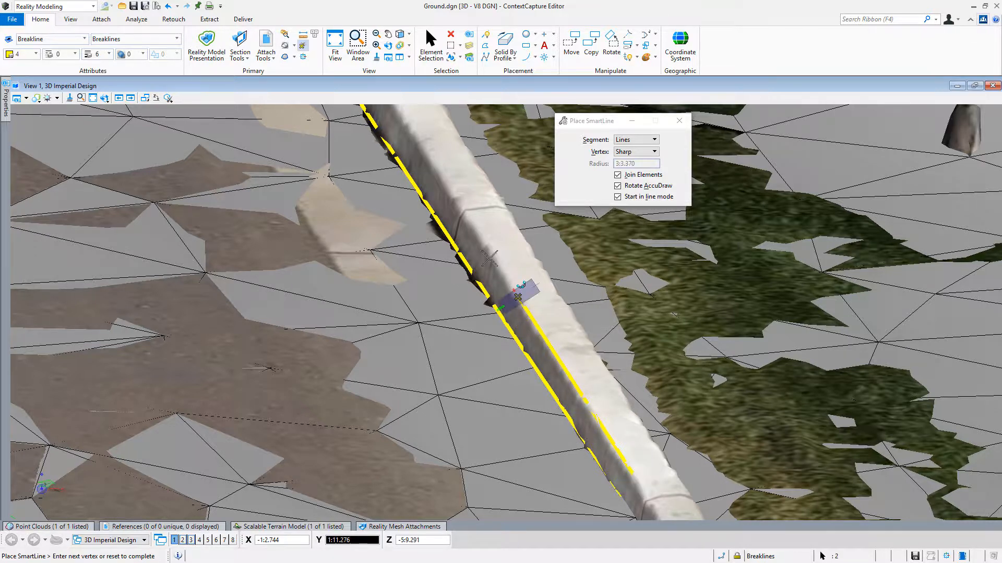
left_click(401, 116)
middle_click_drag(429, 151, 568, 432)
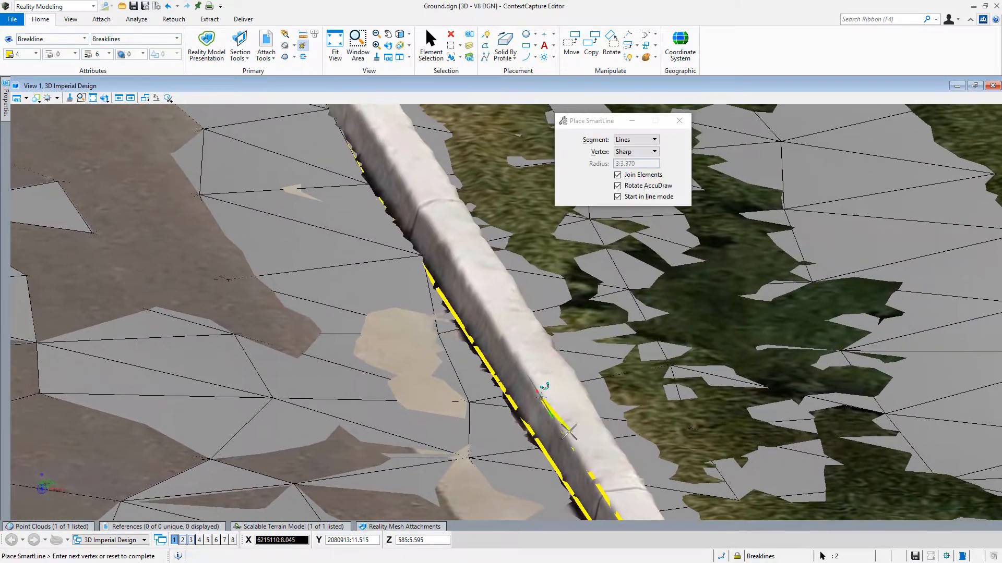
left_click(374, 124)
left_click(372, 127)
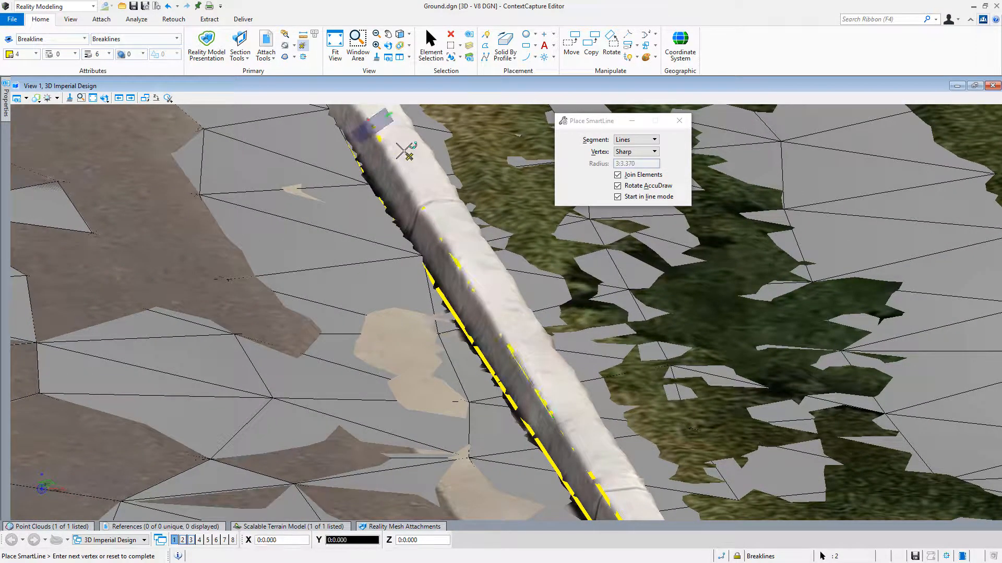
middle_click_drag(413, 162, 580, 428)
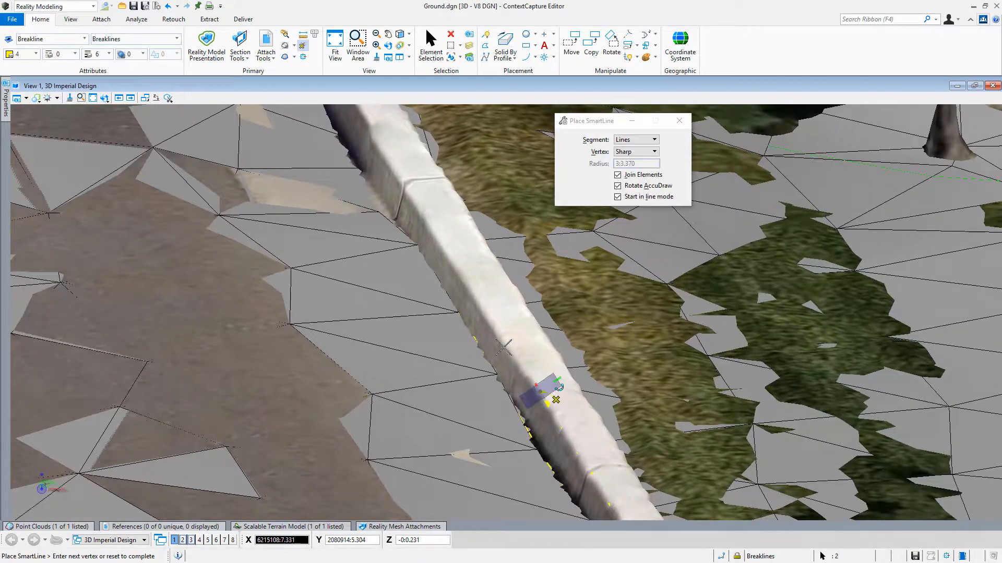
right_click(423, 216)
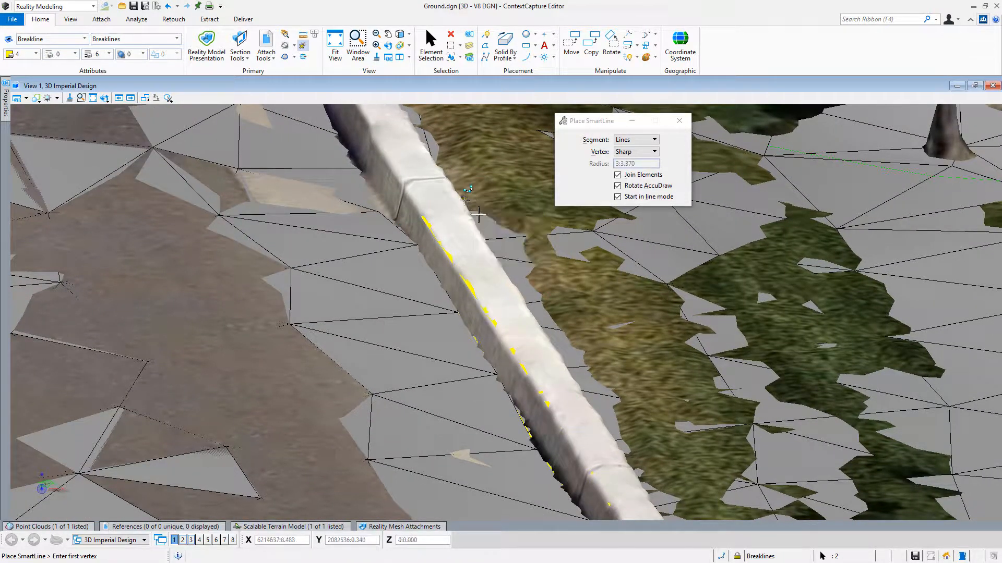
Draw a third SmartLine breakline along the grass-side top edge of the curb, parallel to the two road-side lines.
middle_click(465, 201)
middle_click_drag(568, 320, 455, 334, "shift")
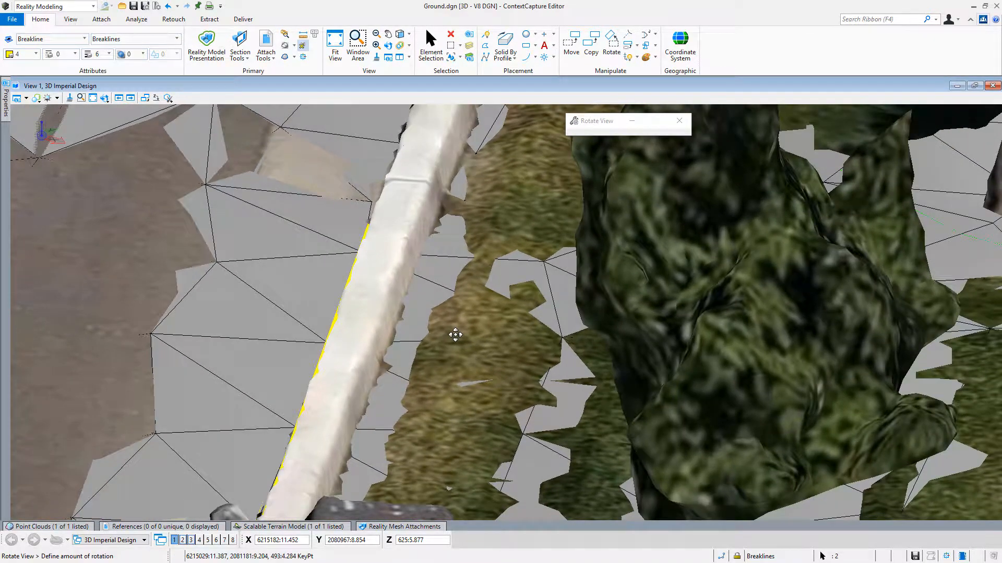
left_click(422, 207)
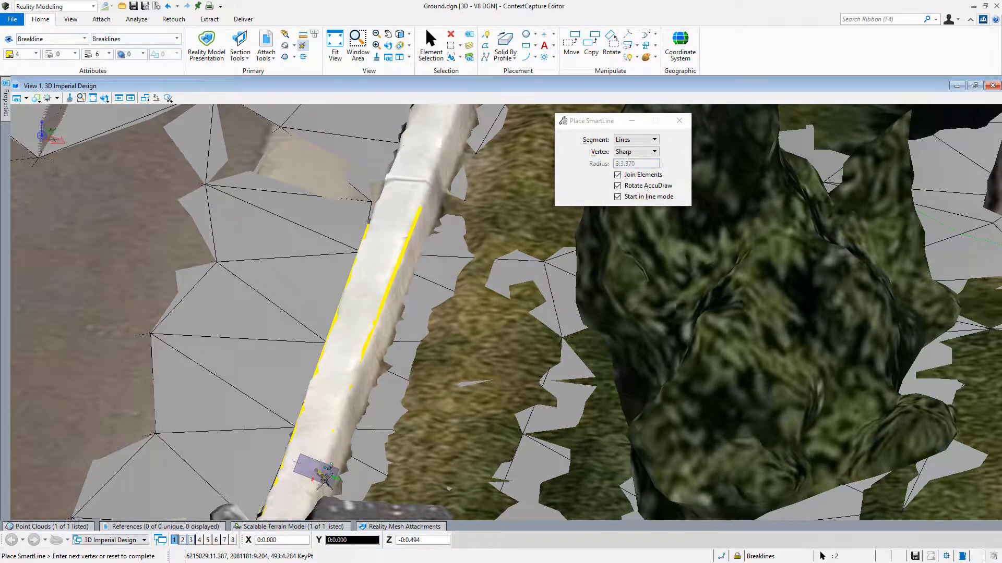
middle_click_drag(323, 406, 502, 128)
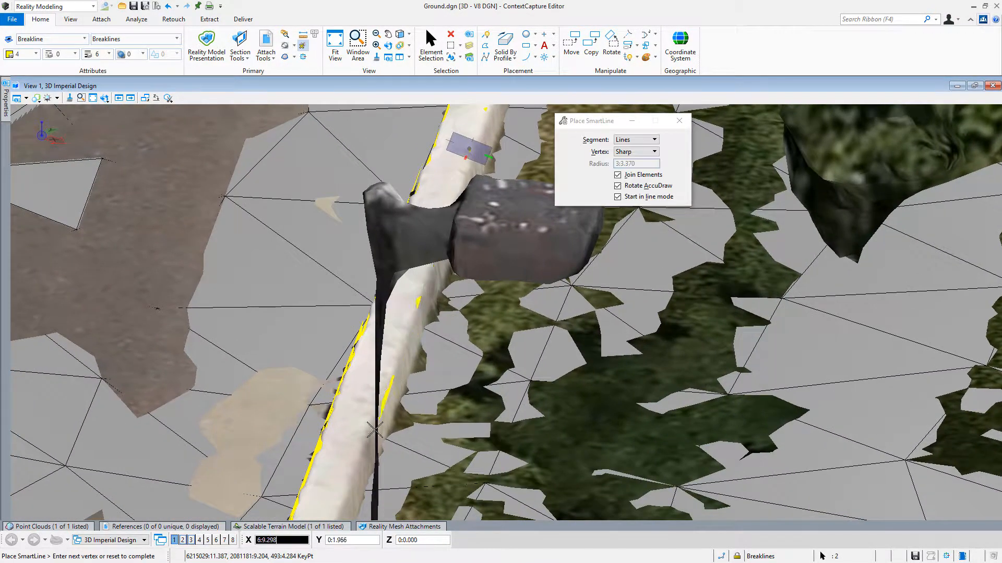
middle_click_drag(355, 467, 396, 345)
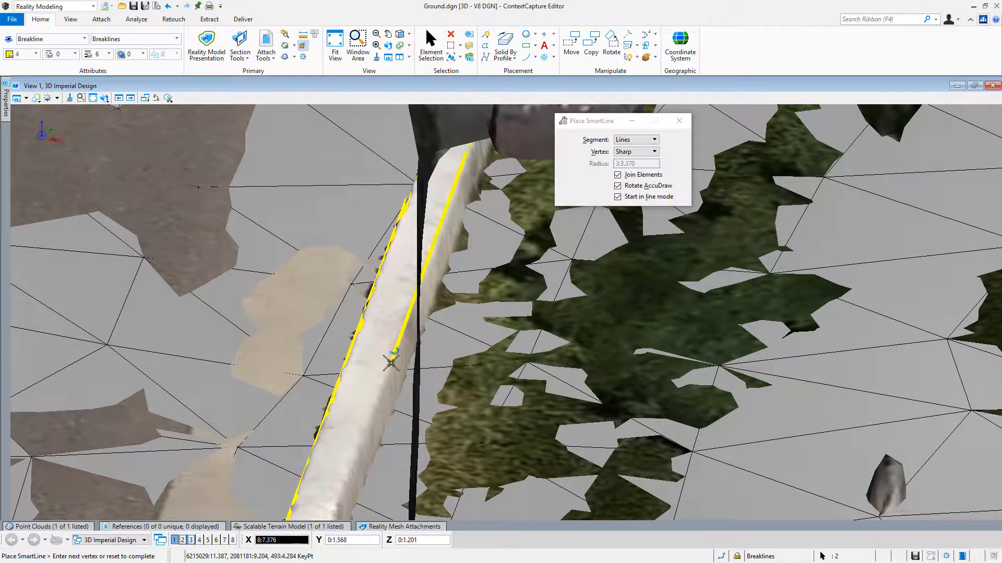
left_click(390, 362)
middle_click_drag(372, 422, 425, 280)
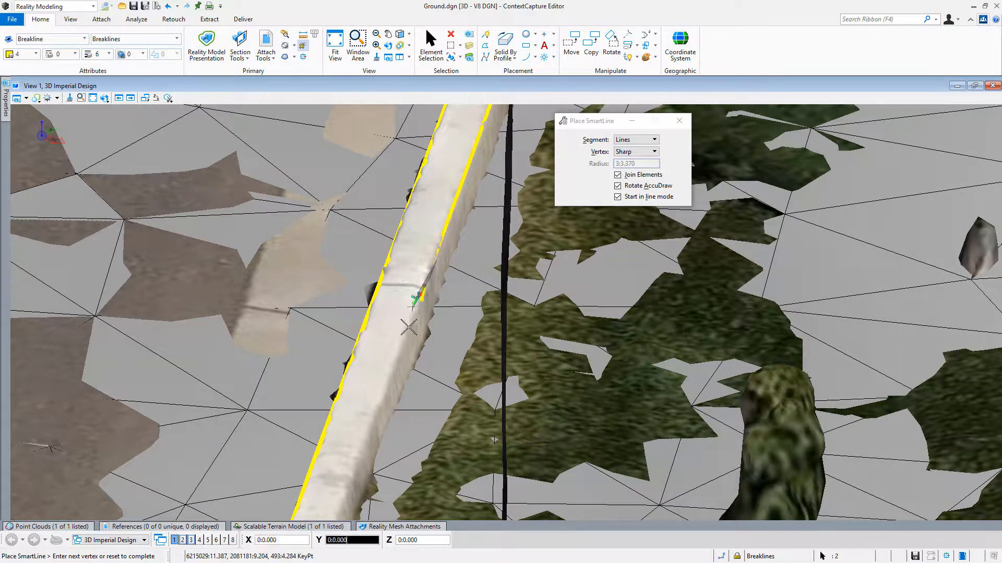
middle_click_drag(410, 329, 478, 84)
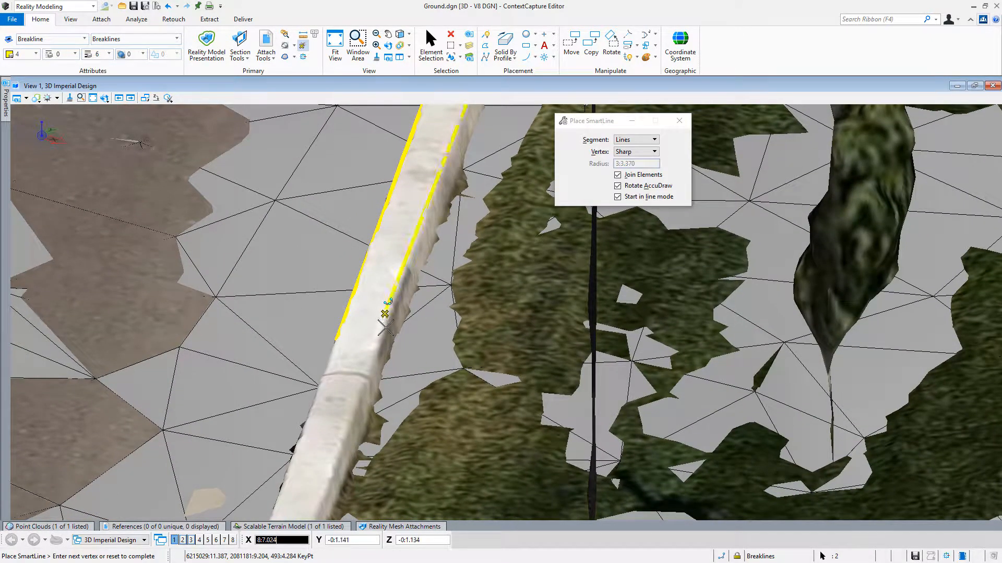
left_click(370, 343)
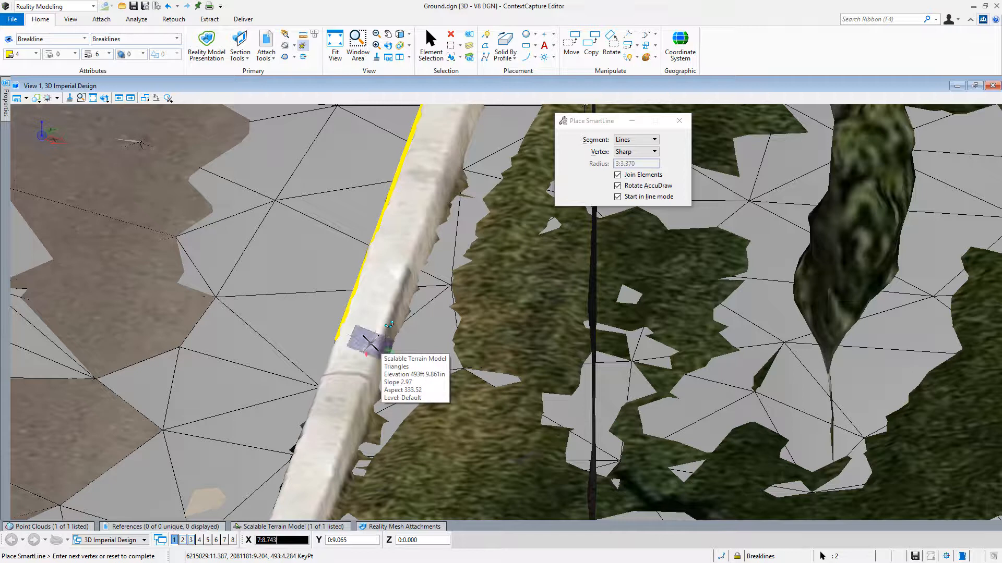
left_click(380, 344)
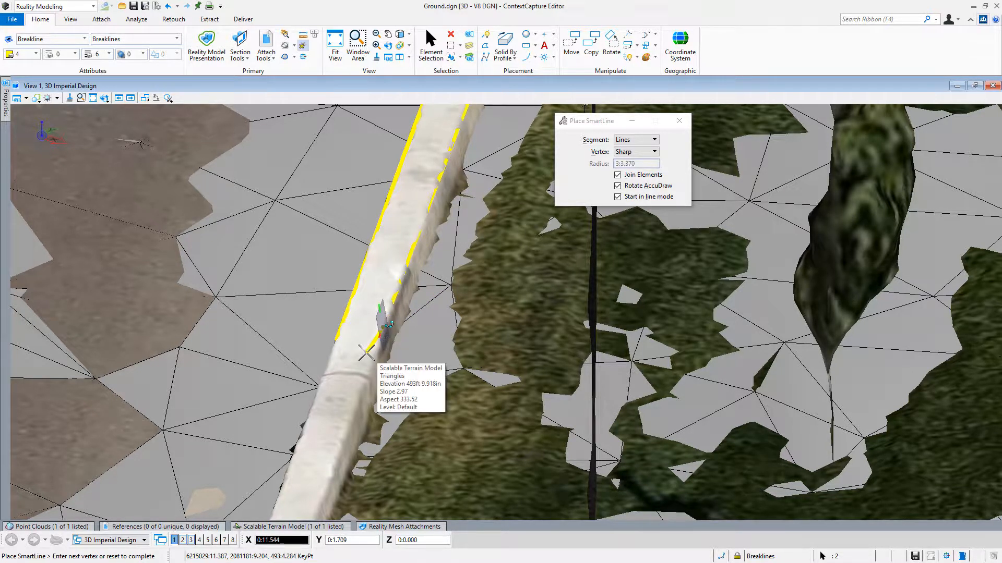
right_click(406, 360)
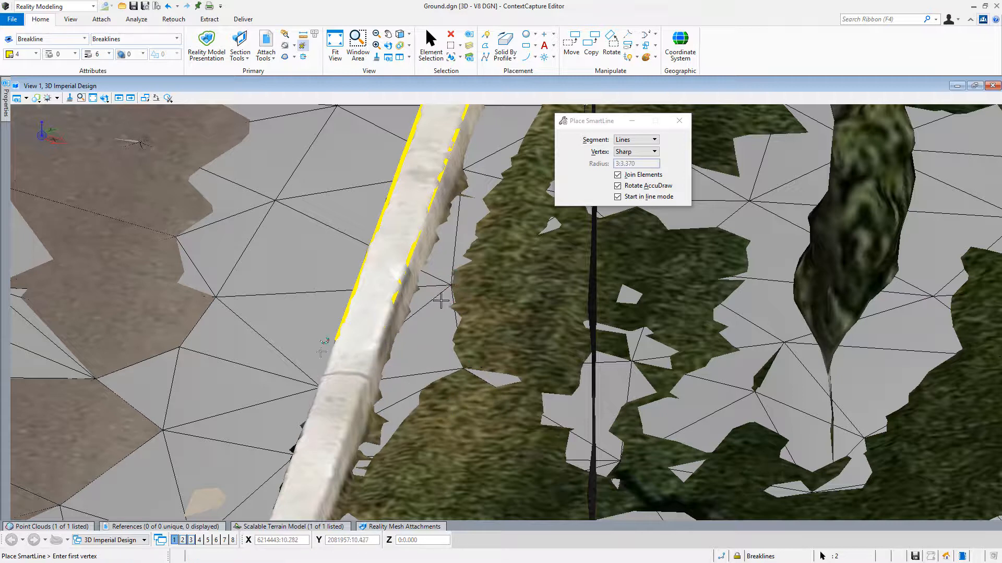
Hide the terrain triangles and draw a fourth SmartLine breakline back along the grass-side bottom edge of the curb.
left_click(292, 526)
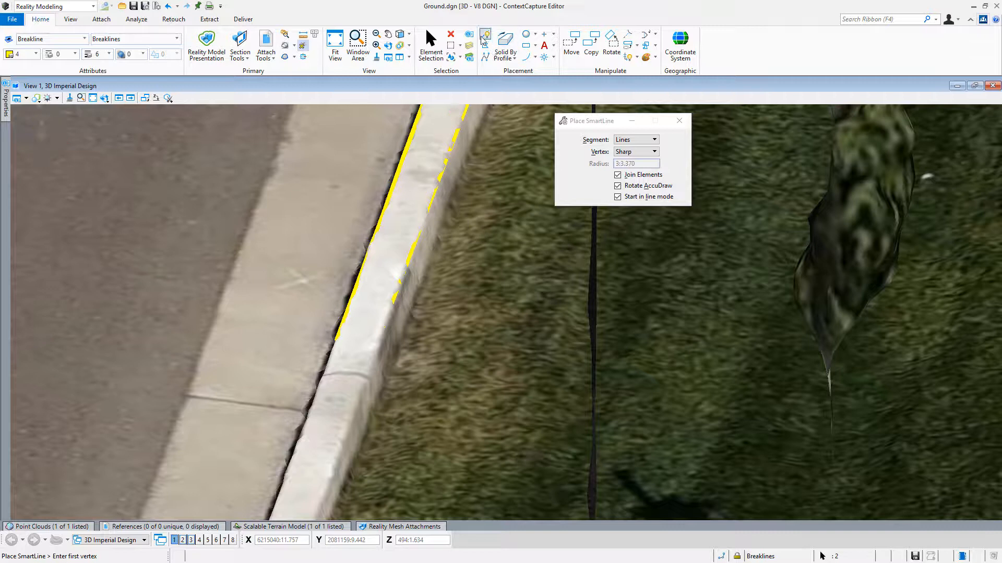
left_click(399, 347)
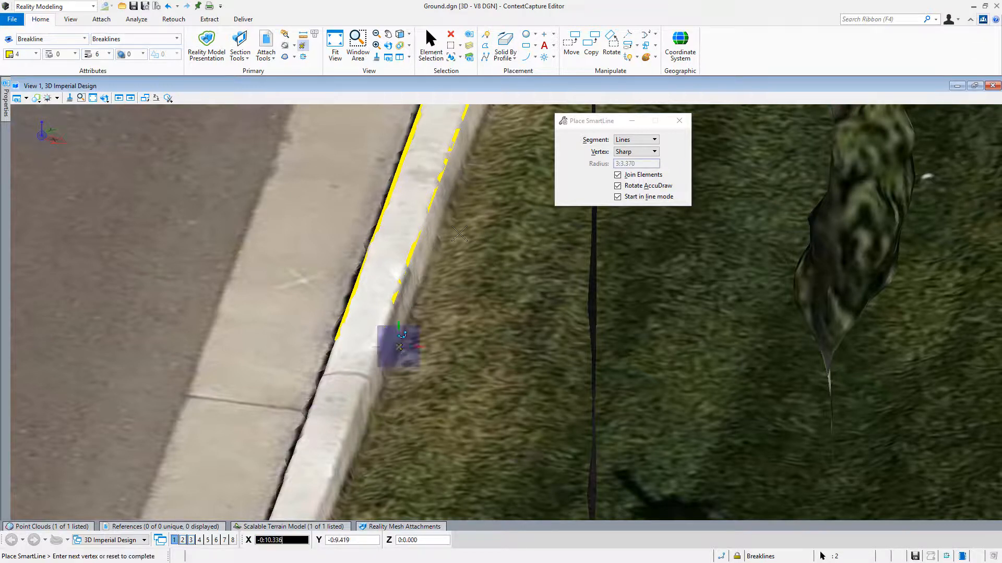
left_click(463, 166)
middle_click_drag(472, 175, 335, 510)
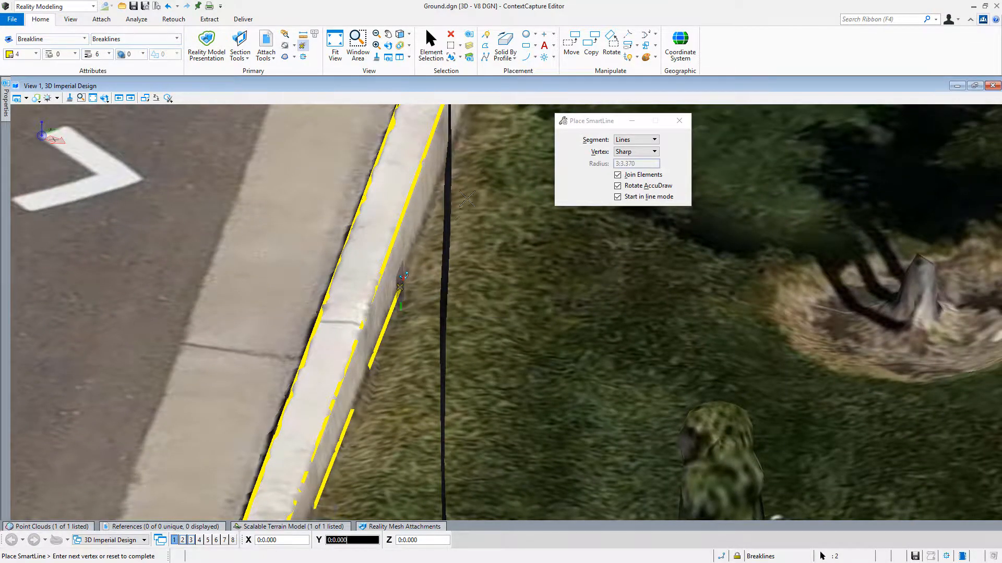
middle_click_drag(479, 181, 364, 385)
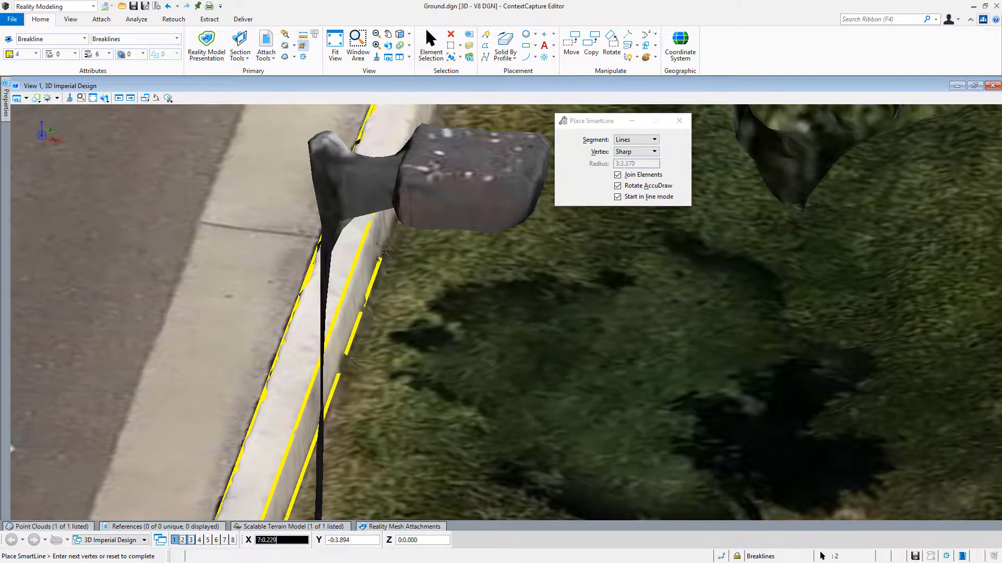
left_click(387, 234)
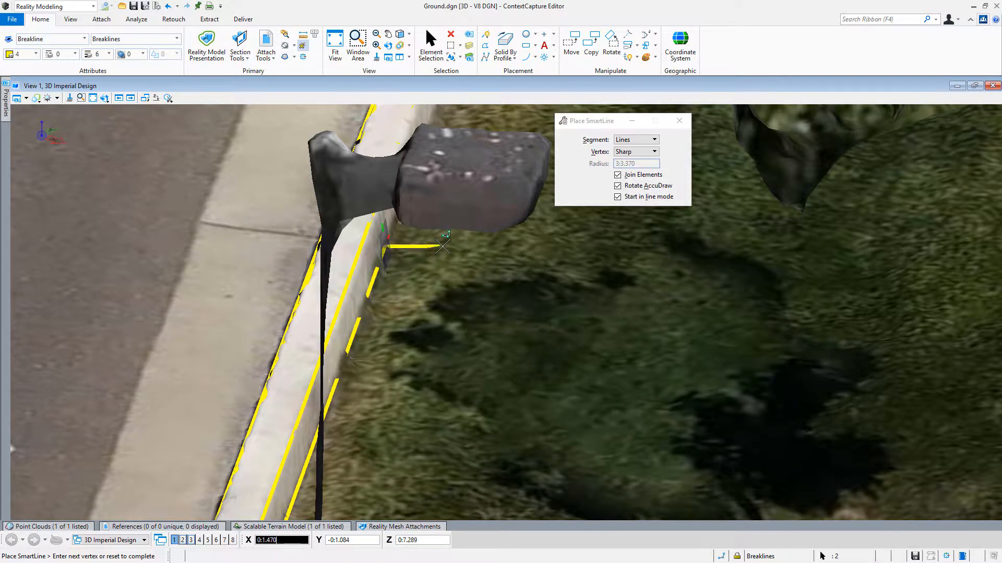
middle_click_drag(407, 268, 279, 472)
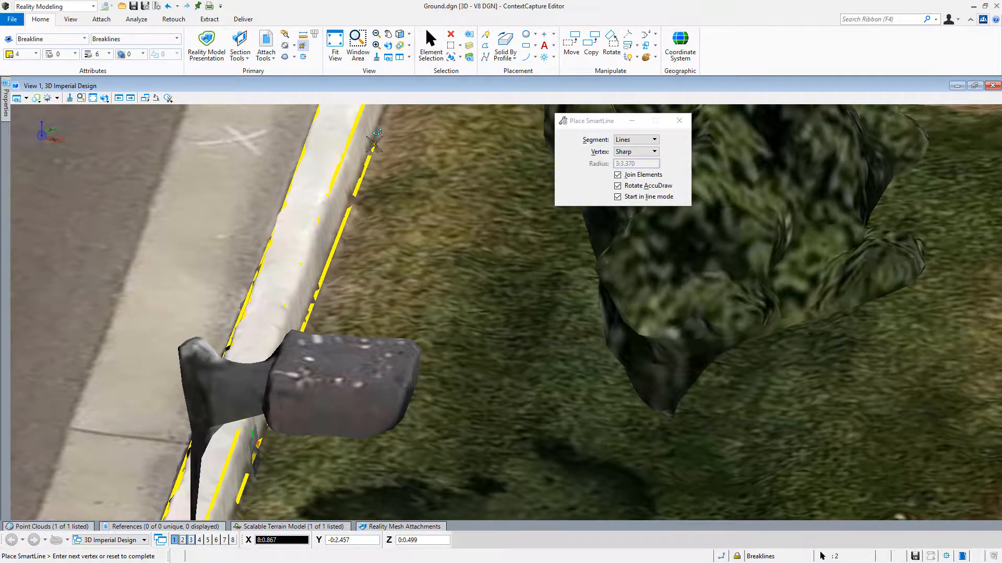
middle_click_drag(412, 185, 302, 315)
left_click(302, 315)
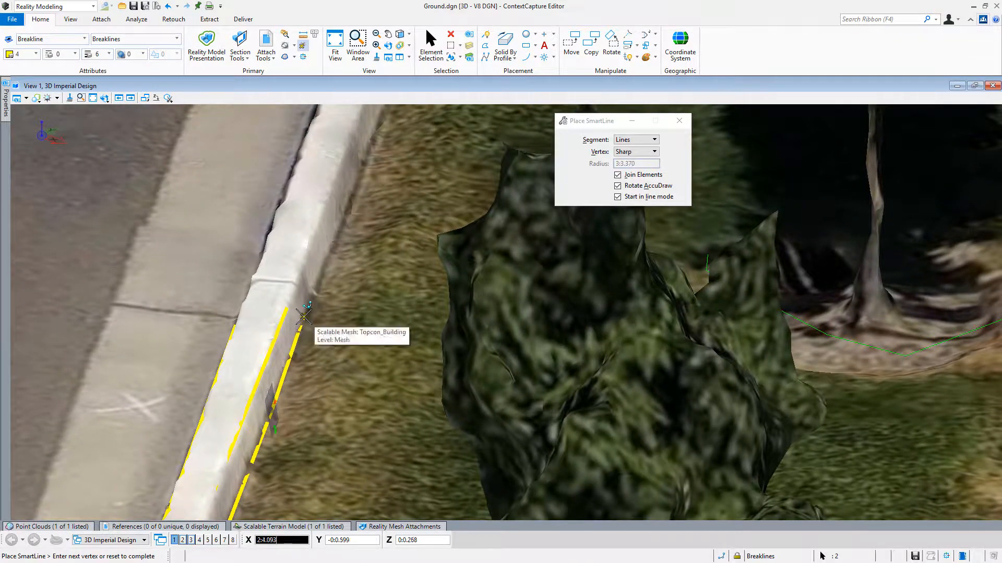
right_click(359, 306)
Add the Breaklines DGN level of Ground.dgn as a breakline source of Topcon_Building.stm and regenerate the scalable terrain model.
middle_click_drag(359, 306, 490, 68)
scroll(323, 320, "down", 3)
middle_click_drag(295, 375, 551, 143)
middle_click(482, 262)
middle_click_drag(441, 371, 496, 347, "shift")
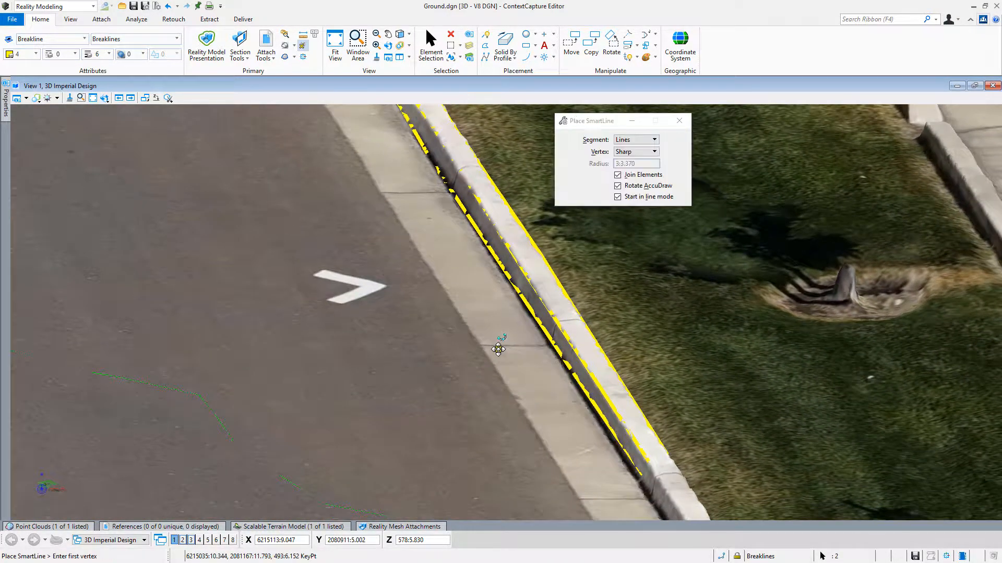
left_click(287, 527)
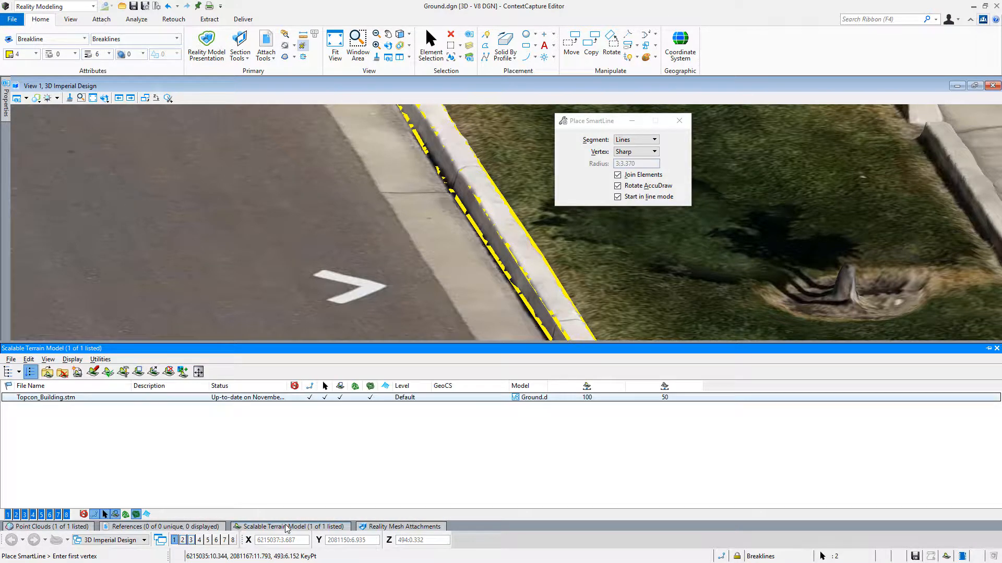
left_click(95, 374)
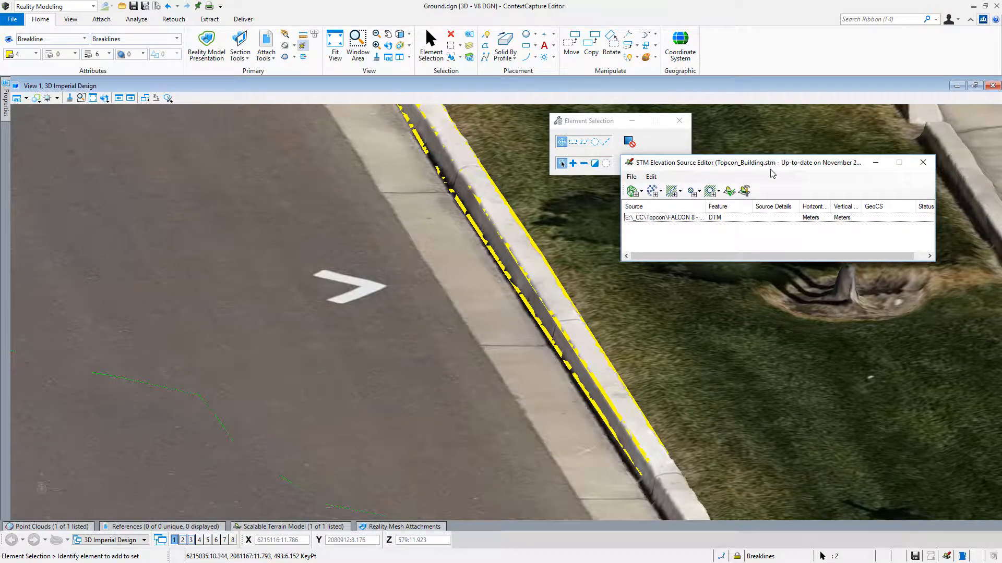
left_click_drag(771, 168, 761, 199)
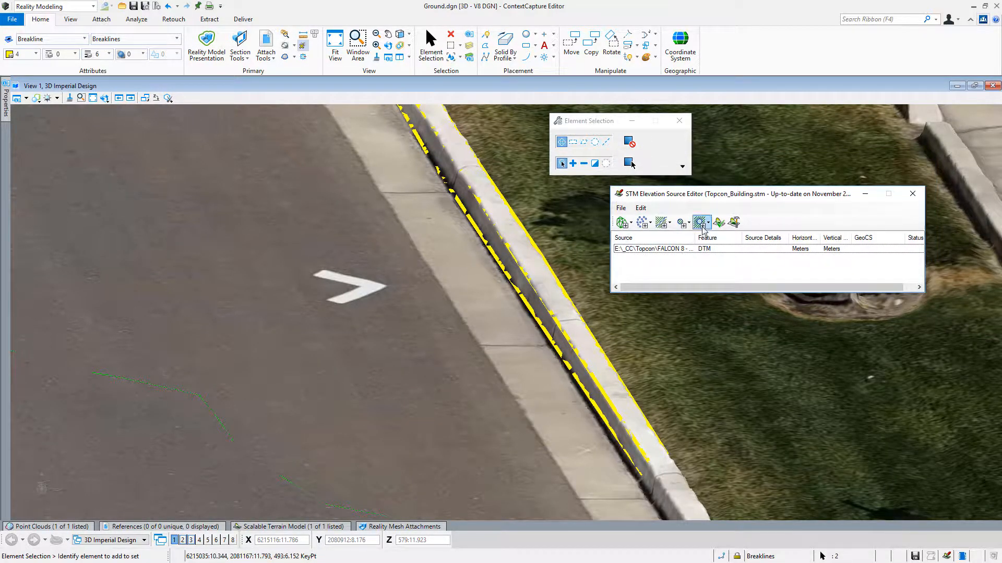
left_click(668, 223)
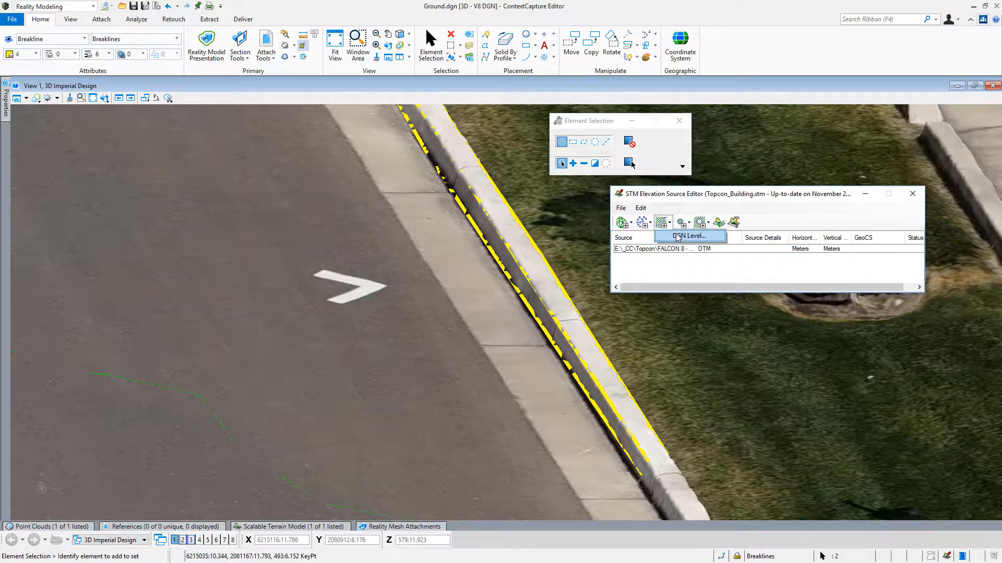
left_click(678, 236)
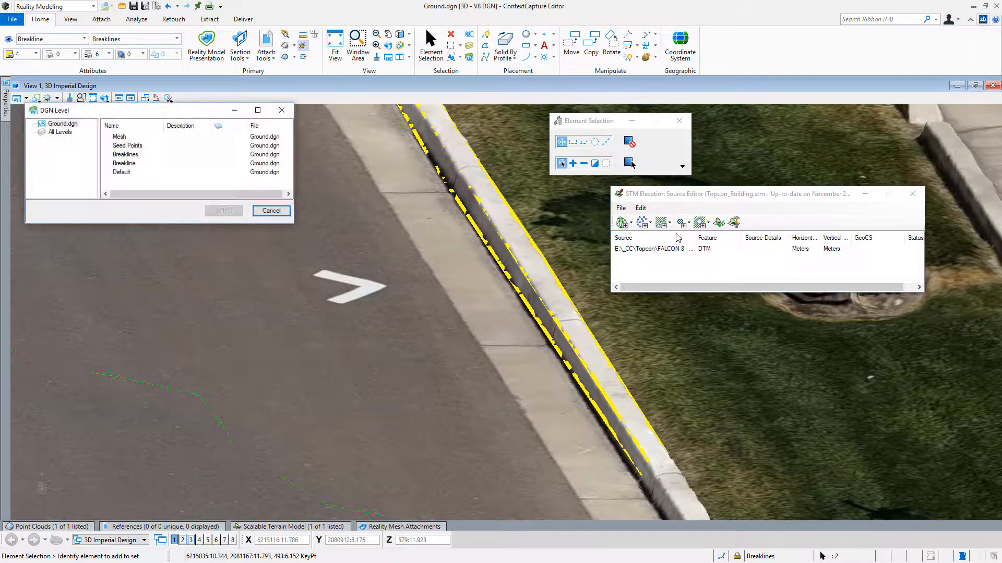
left_click(136, 156)
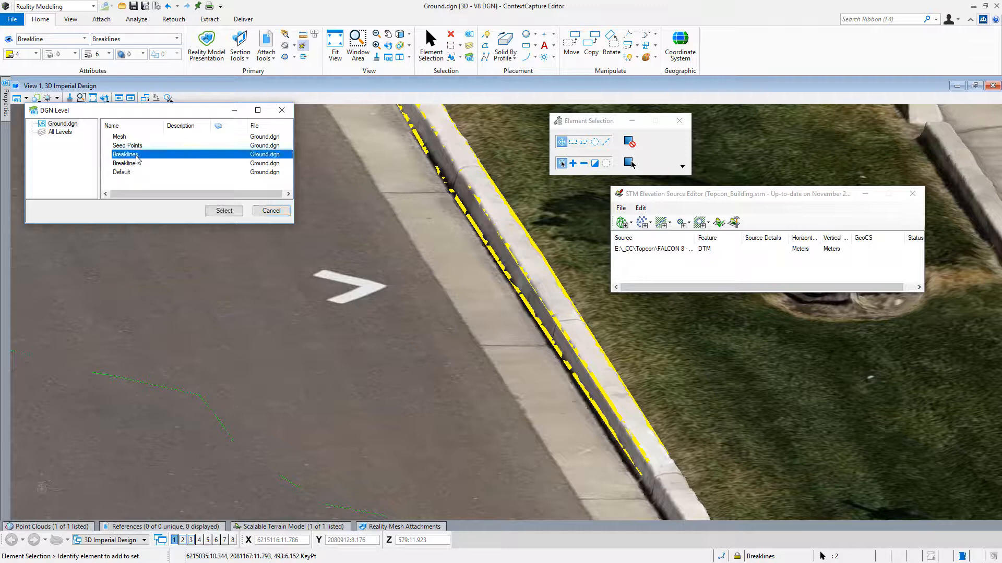
left_click(224, 212)
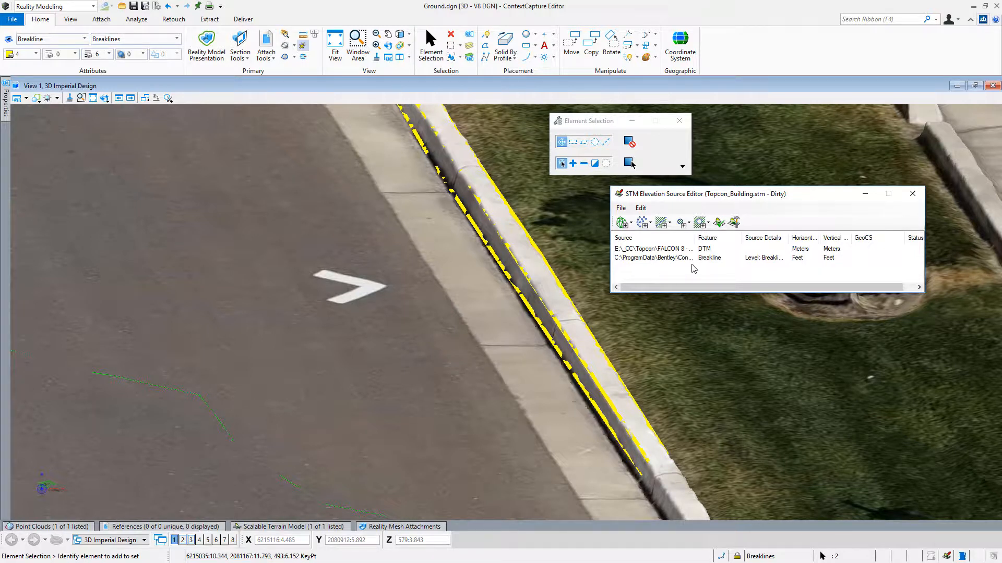
left_click(735, 223)
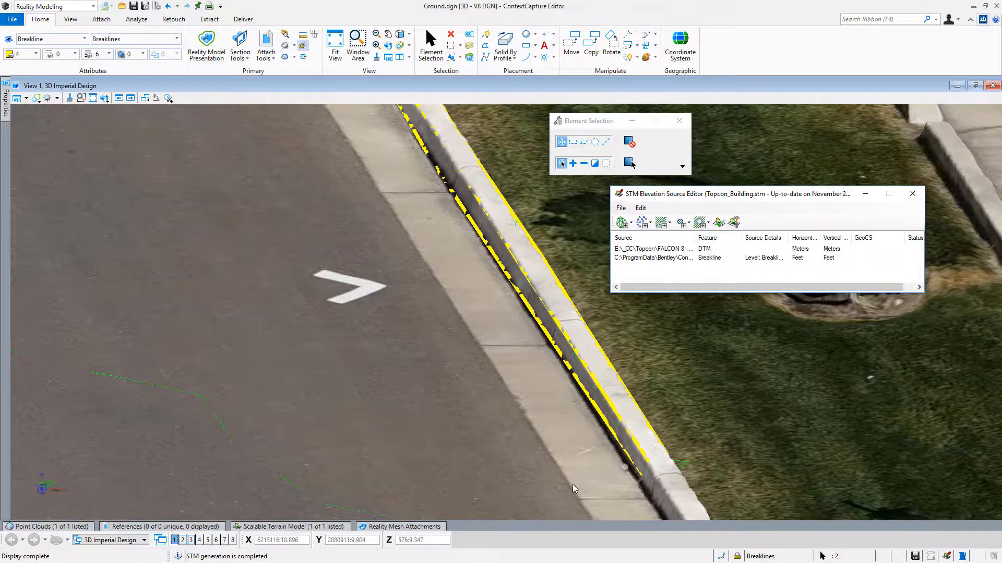
Hide the Topcon_Building.3sm reality mesh and display the terrain triangles to examine the regenerated curb shape from several angles.
left_click(402, 527)
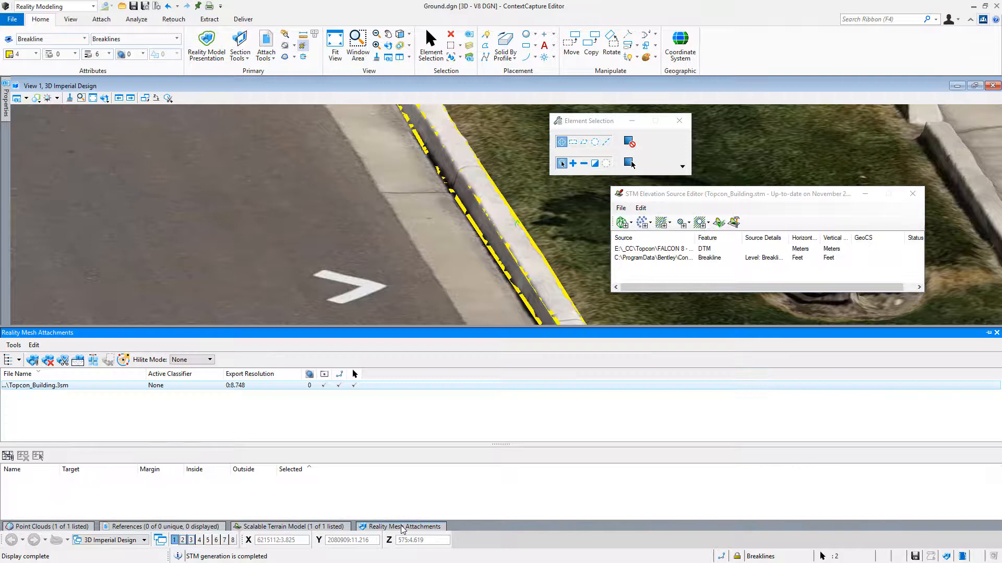
left_click(324, 386)
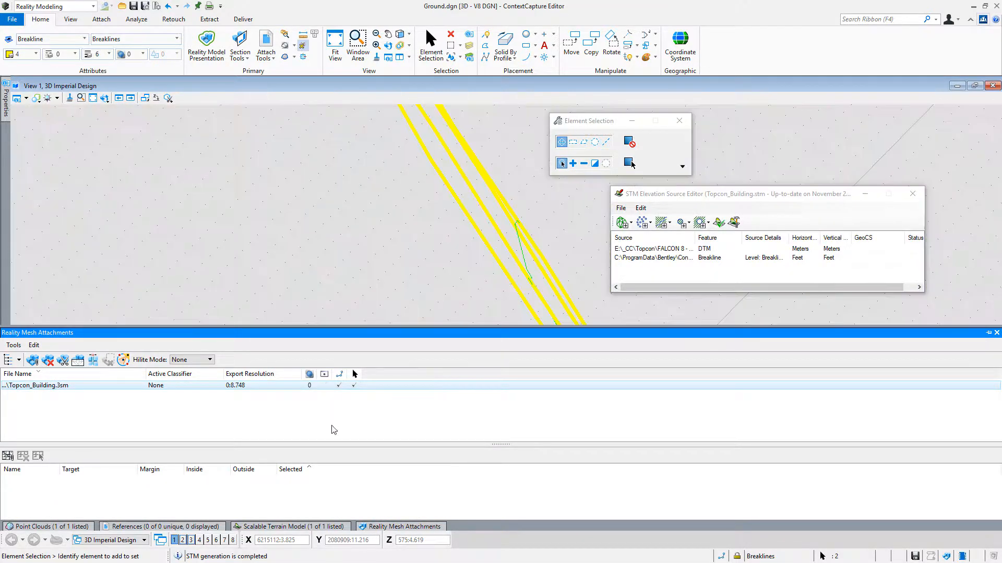
left_click(315, 526)
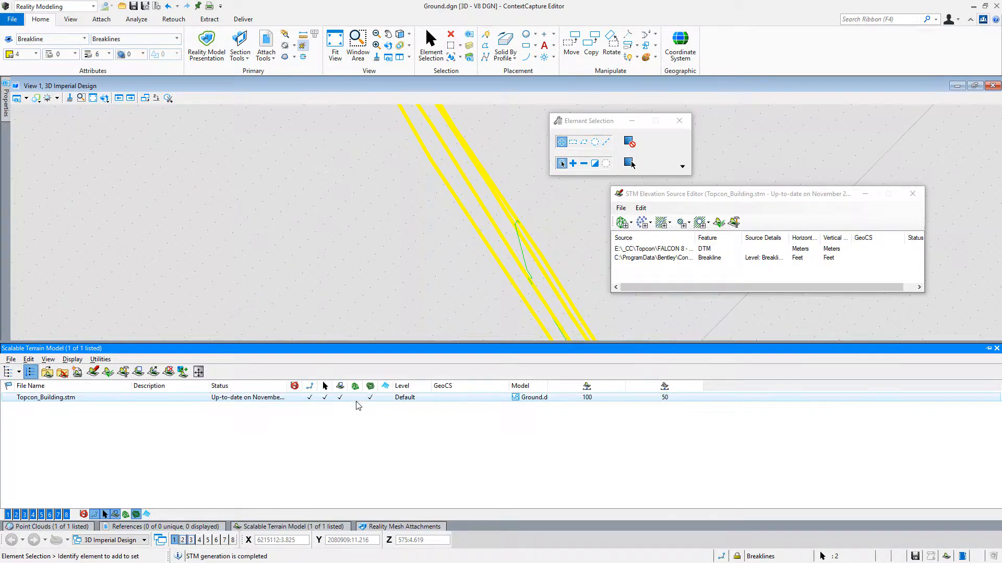
left_click(355, 398)
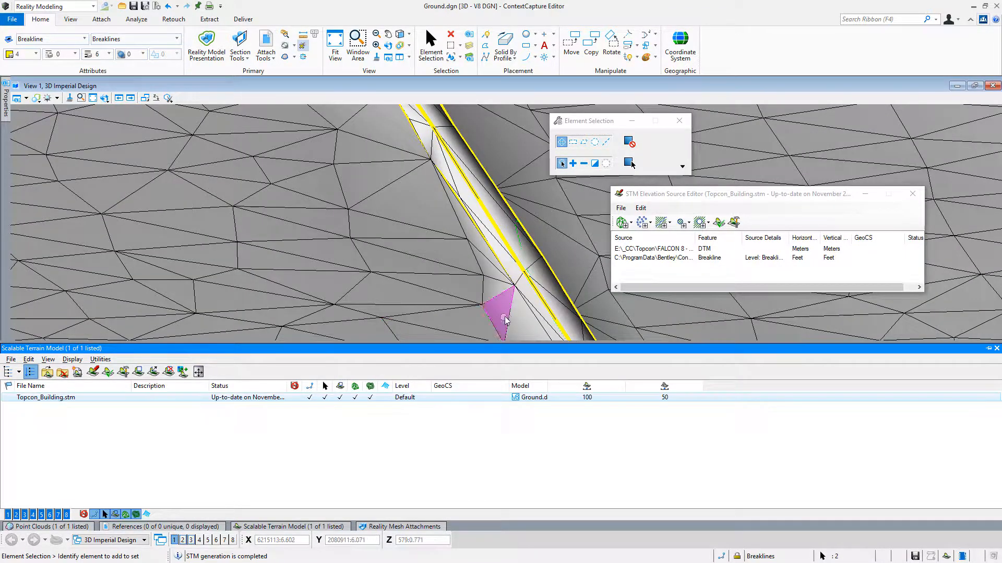
scroll(507, 314, "down", 3)
scroll(468, 195, "up", 4)
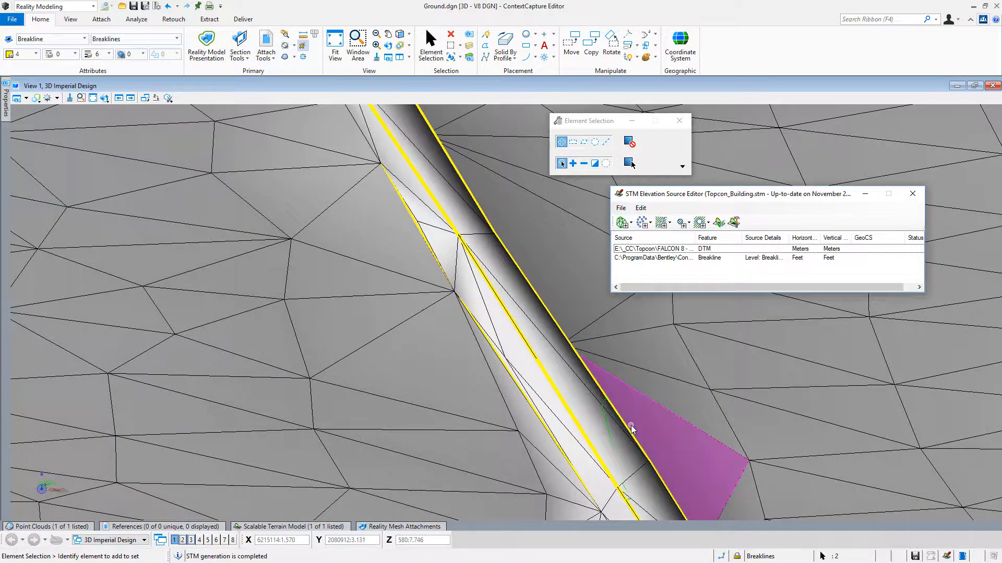
middle_click_drag(597, 393, 702, 505, "shift")
left_click(702, 505)
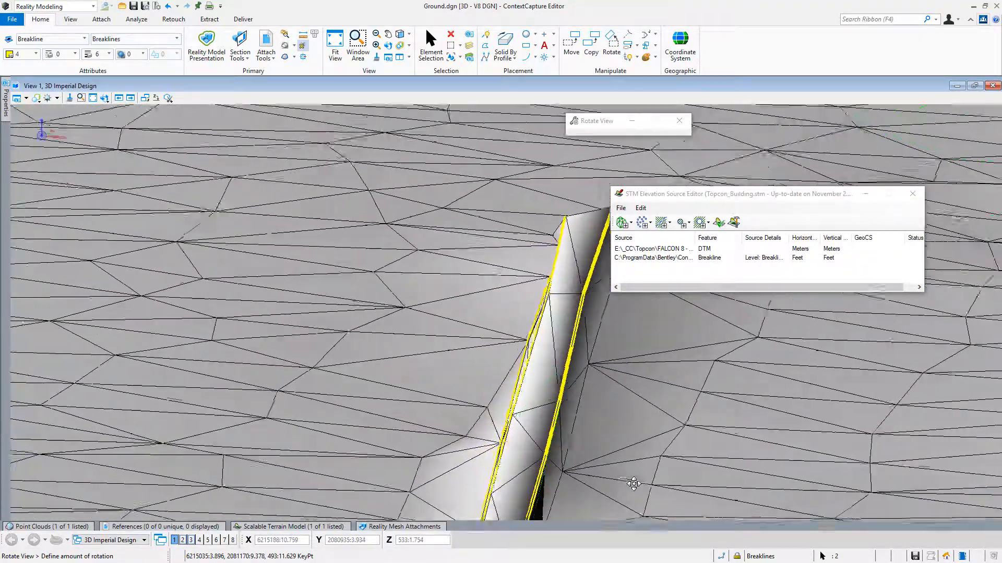
left_click(679, 484)
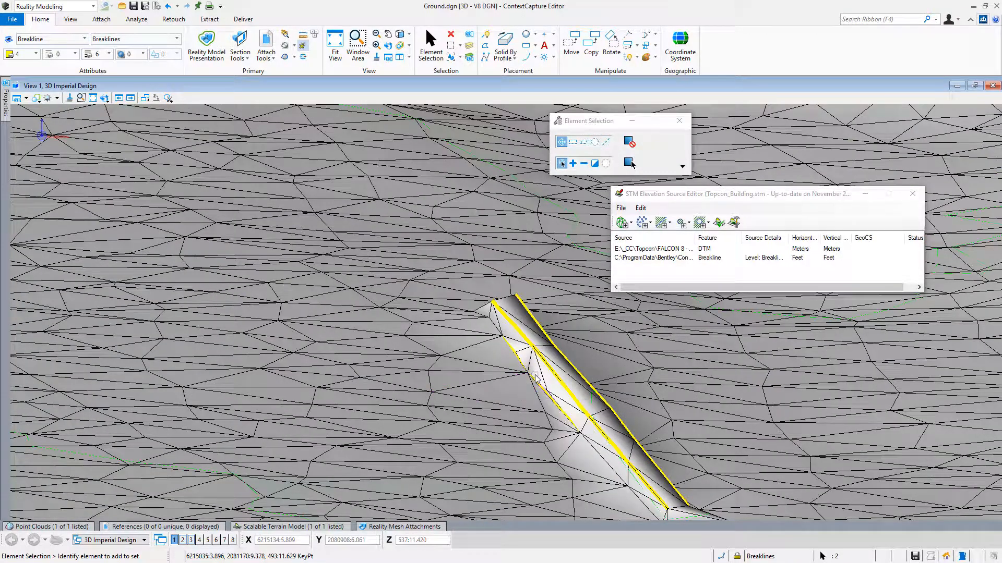
Display the Topcon_Building.3sm reality mesh again to compare it with the regenerated terrain triangles along the curb.
left_click(395, 527)
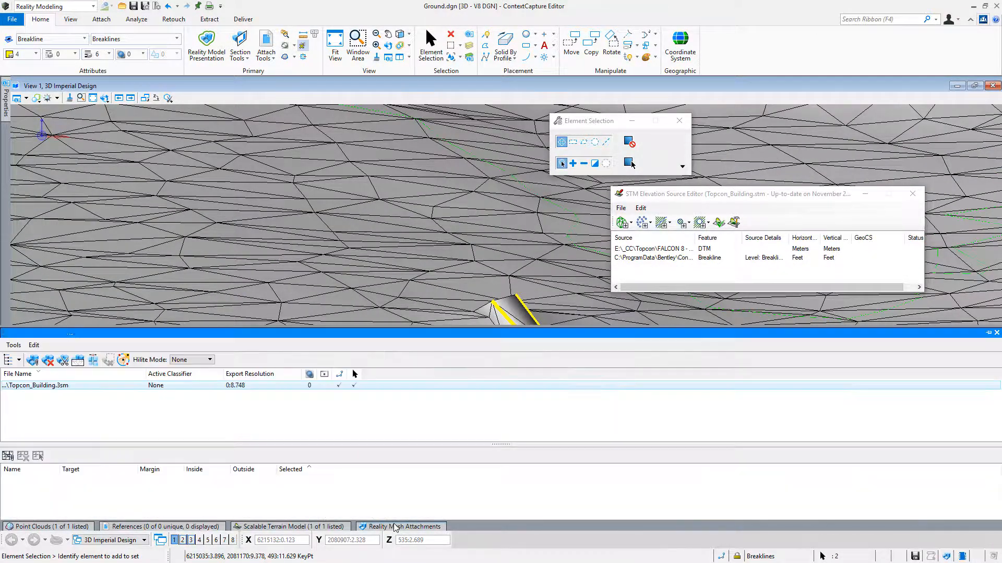
left_click(324, 386)
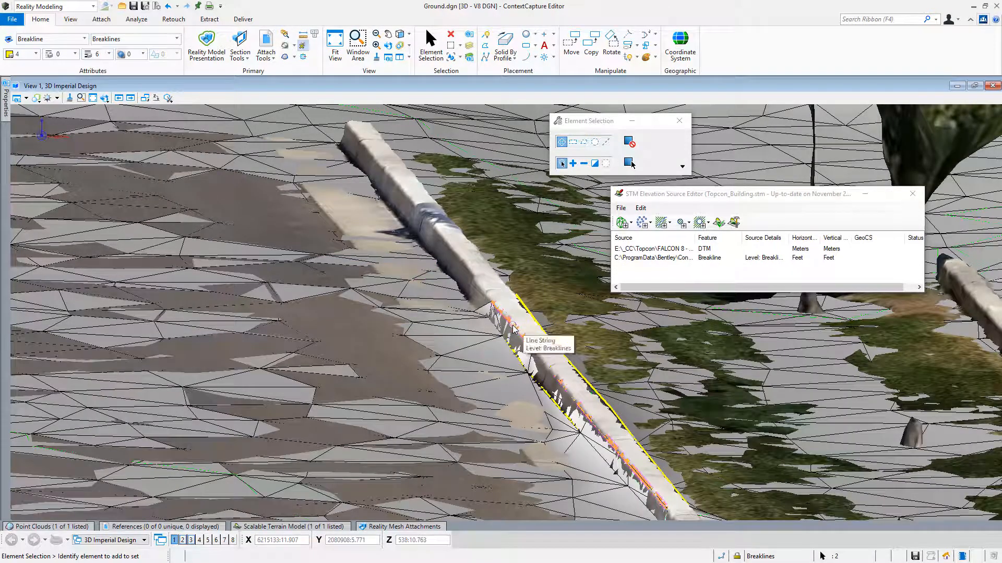
scroll(577, 396, "down", 2)
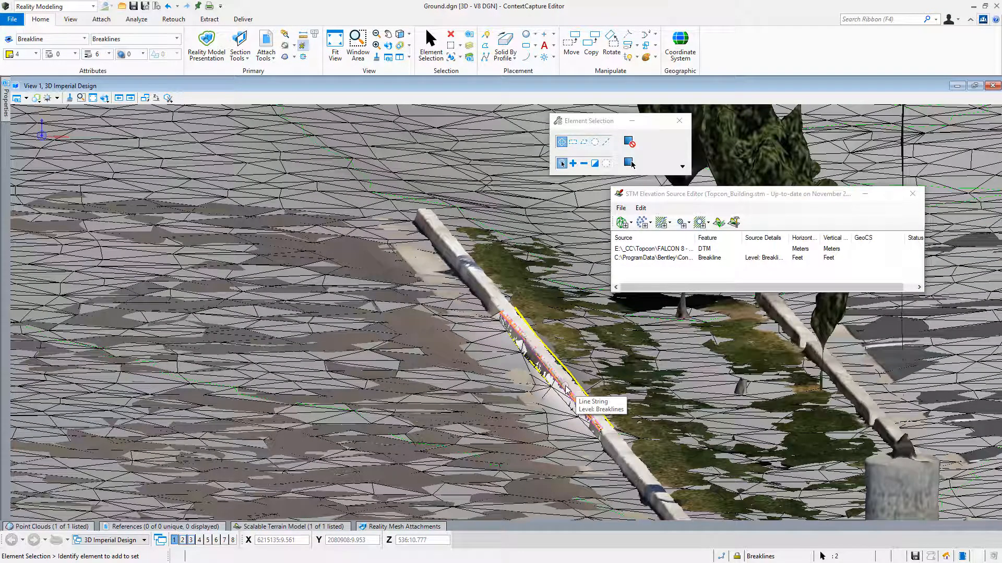